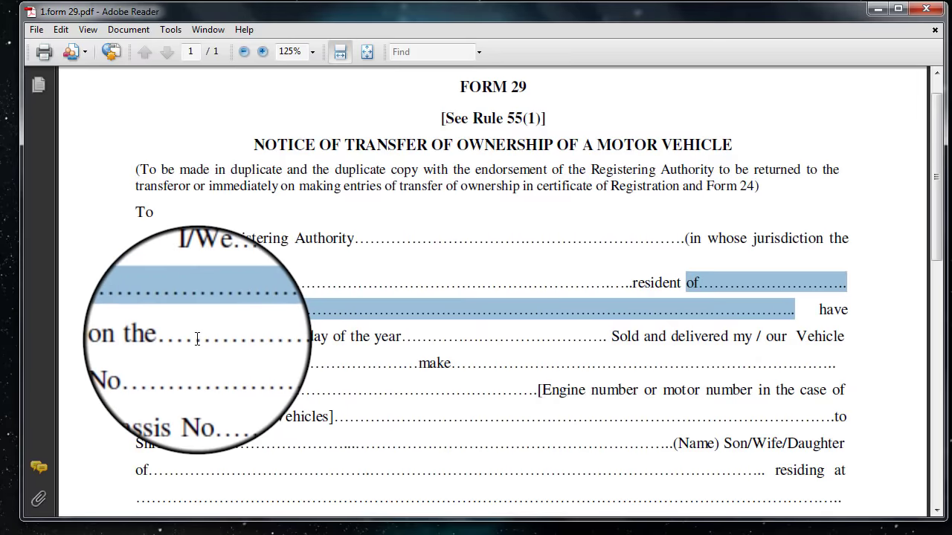
Mark Form 29's sale date, vehicle number, make and chassis number blanks.
drag(191, 336, 283, 336)
drag(487, 338, 542, 337)
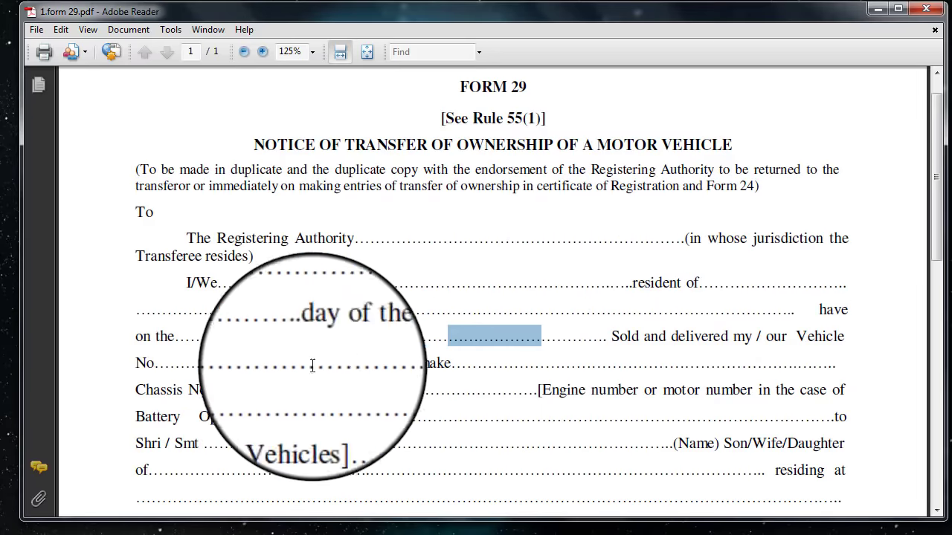
drag(223, 365, 325, 367)
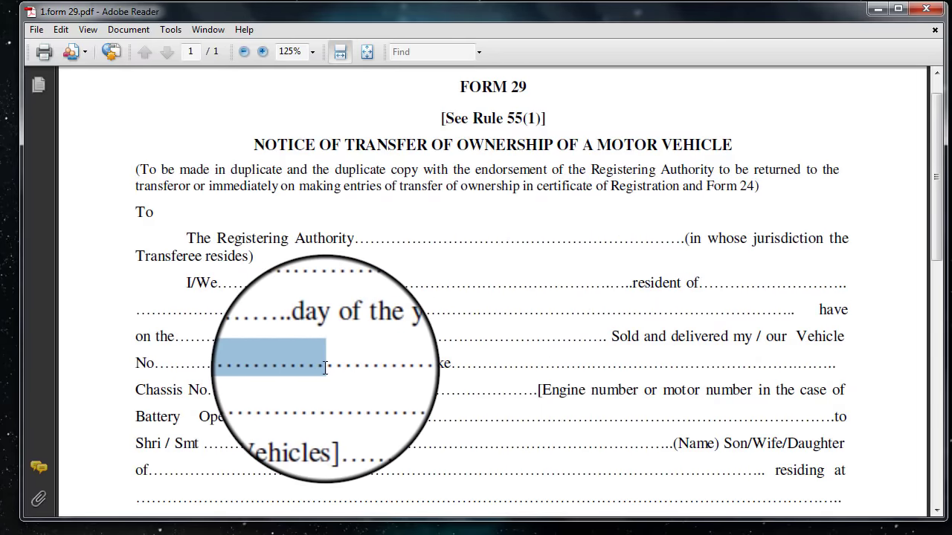
drag(596, 365, 659, 369)
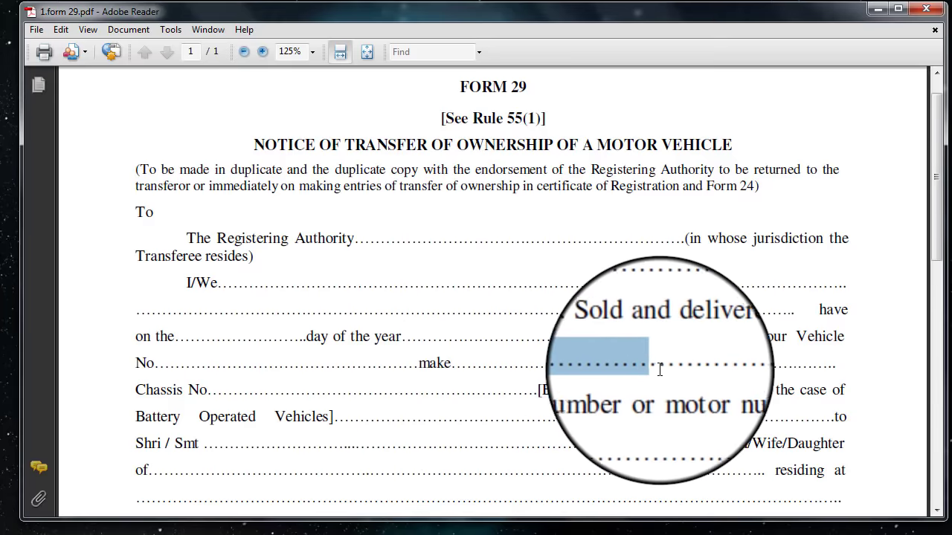
drag(272, 391, 449, 395)
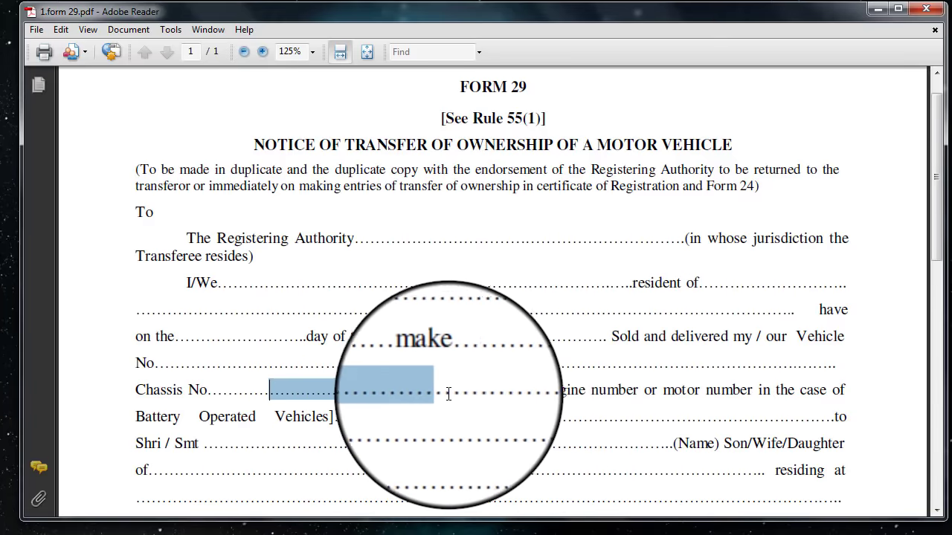
Mark the transferee's name, parent name and residence address blanks further down Form 29.
scroll(448, 395, down, 5)
drag(235, 229, 598, 230)
drag(195, 257, 648, 261)
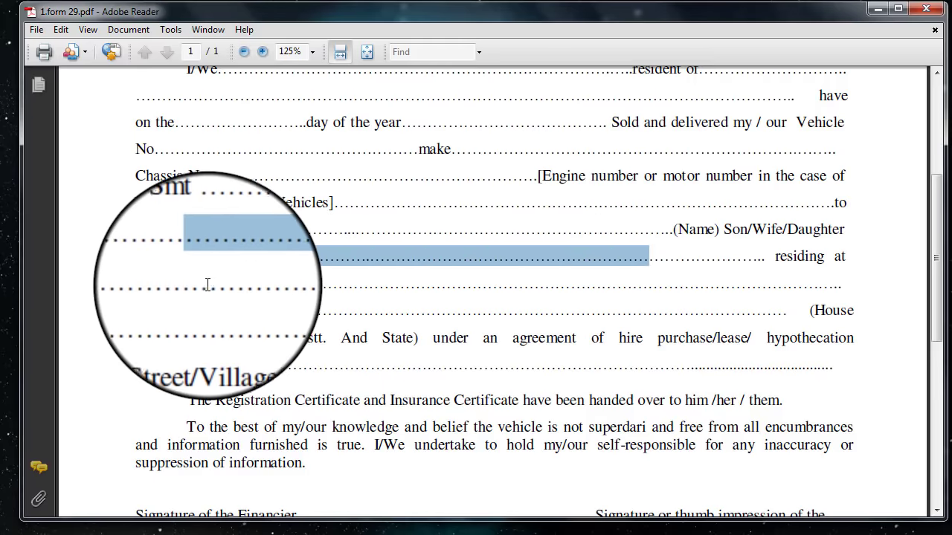
drag(206, 282, 651, 313)
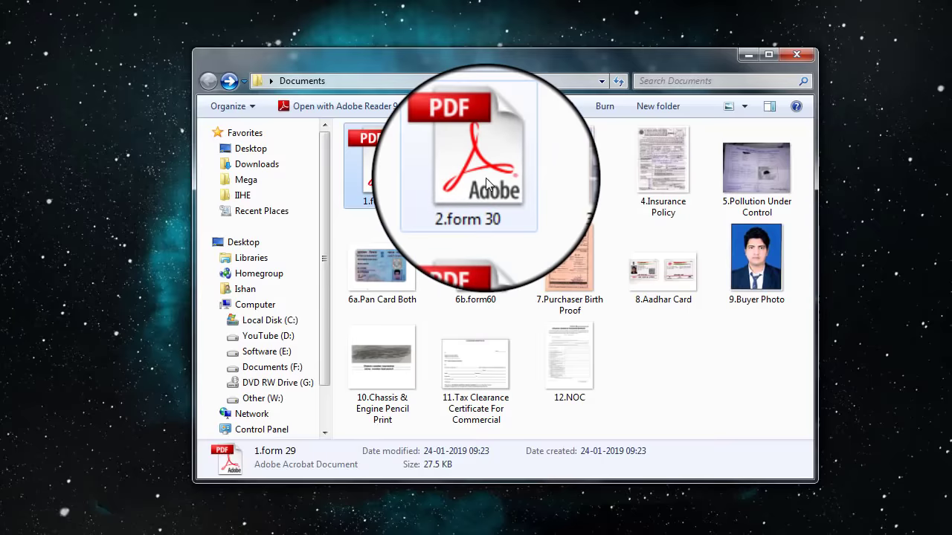
Open 2.form 30 and mark the Registering Authority, transferor name, parentage and address blanks.
click(486, 178)
double_click(486, 178)
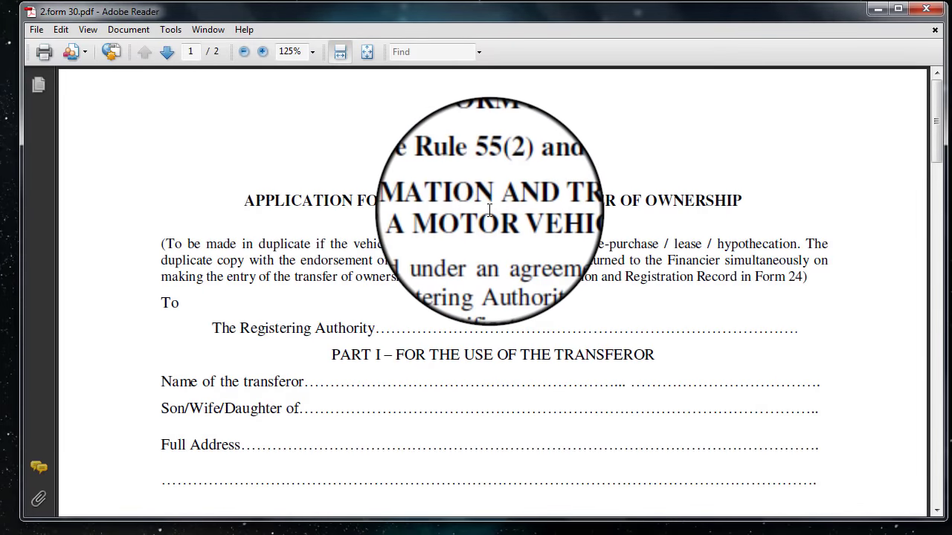
scroll(467, 291, down, 3)
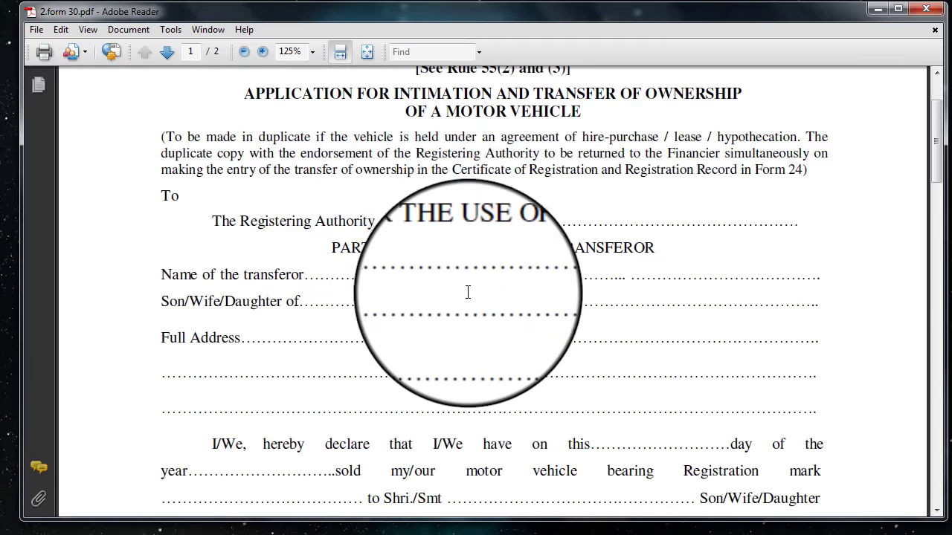
drag(376, 222, 781, 229)
drag(320, 275, 665, 286)
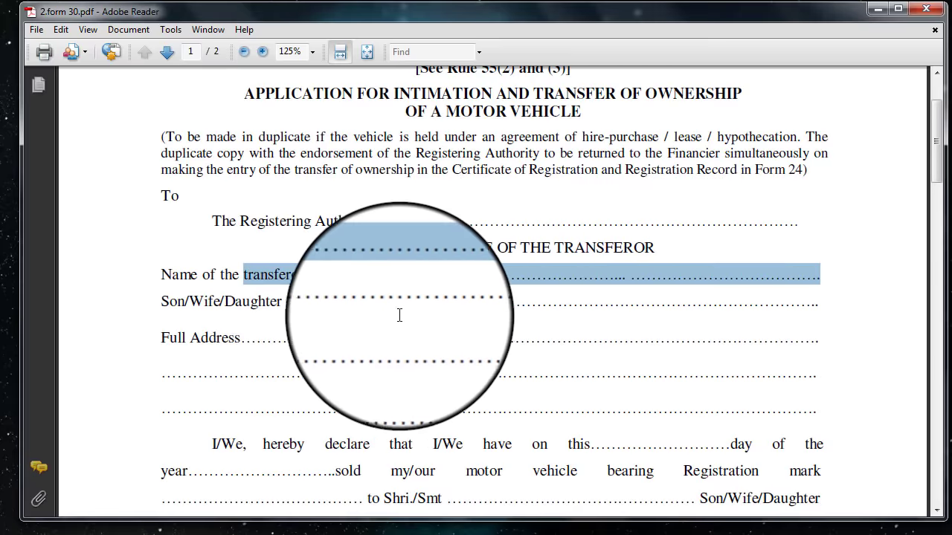
drag(314, 301, 818, 303)
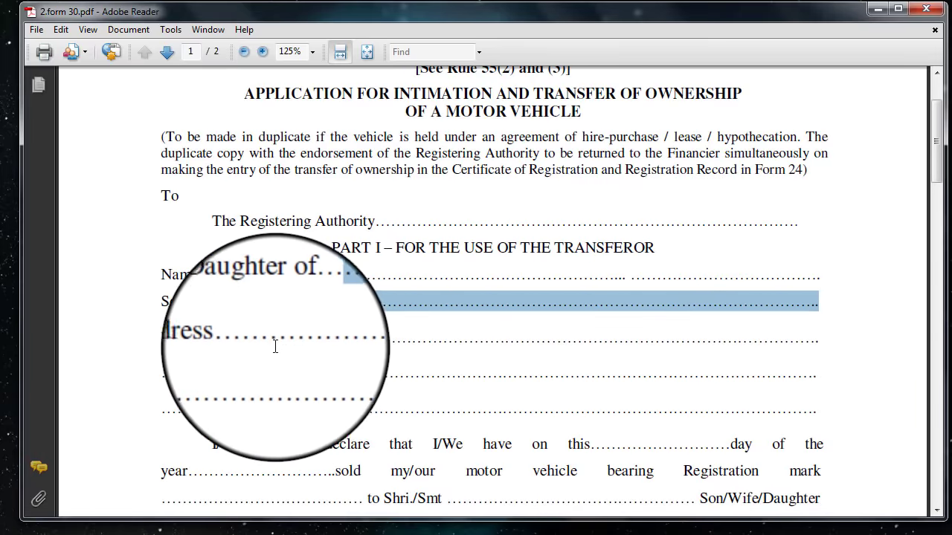
drag(271, 338, 307, 339)
drag(420, 355, 587, 407)
Mark the registration mark, buyer's name and buyer's address blanks, then reach page 2.
scroll(587, 407, down, 4)
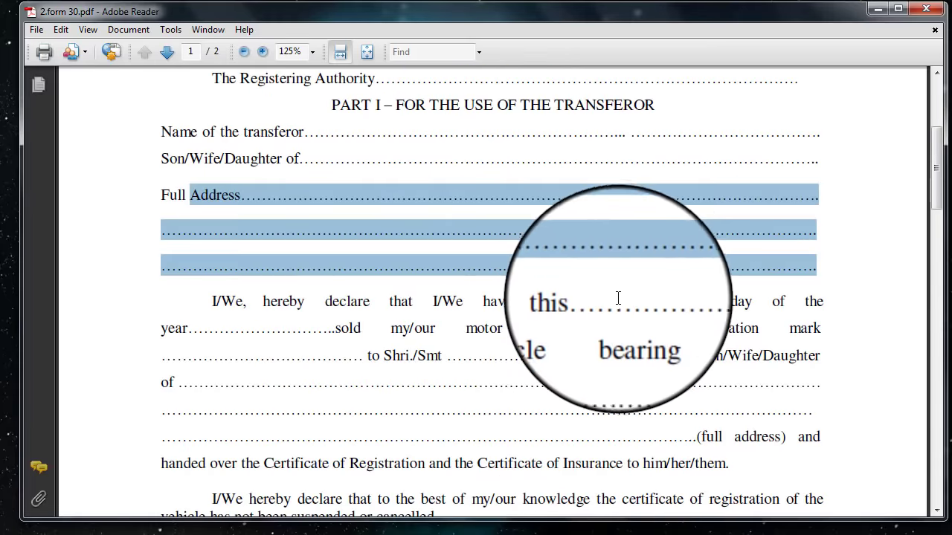
drag(621, 301, 716, 301)
drag(253, 328, 315, 360)
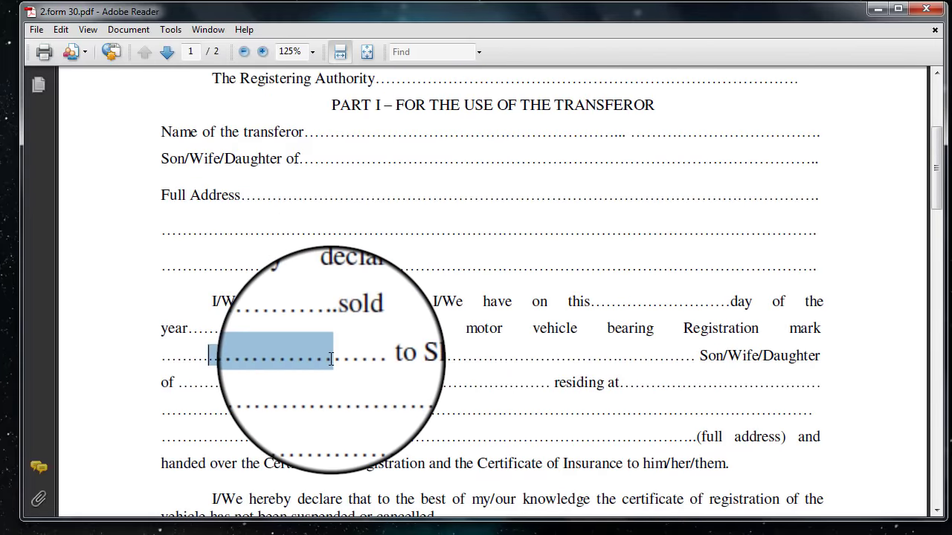
drag(533, 360, 664, 362)
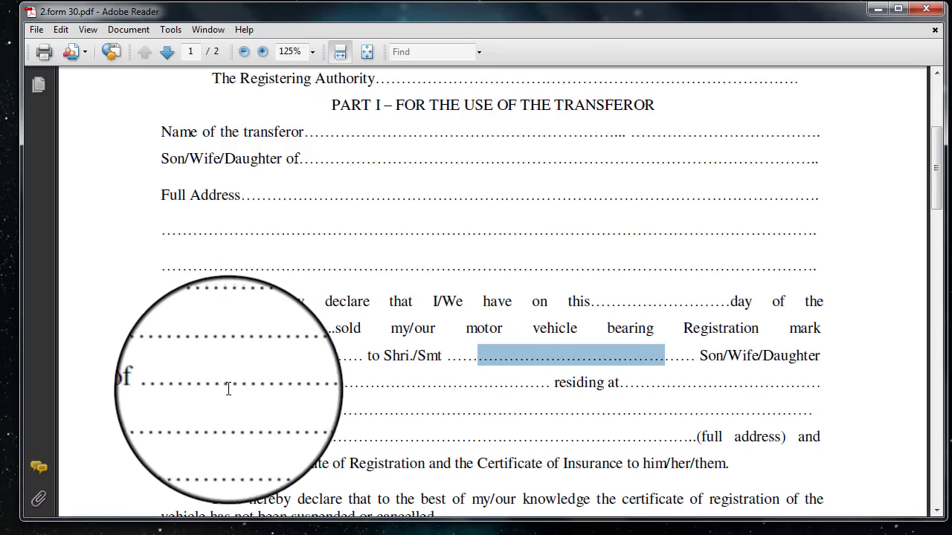
drag(218, 383, 669, 432)
scroll(669, 432, down, 5)
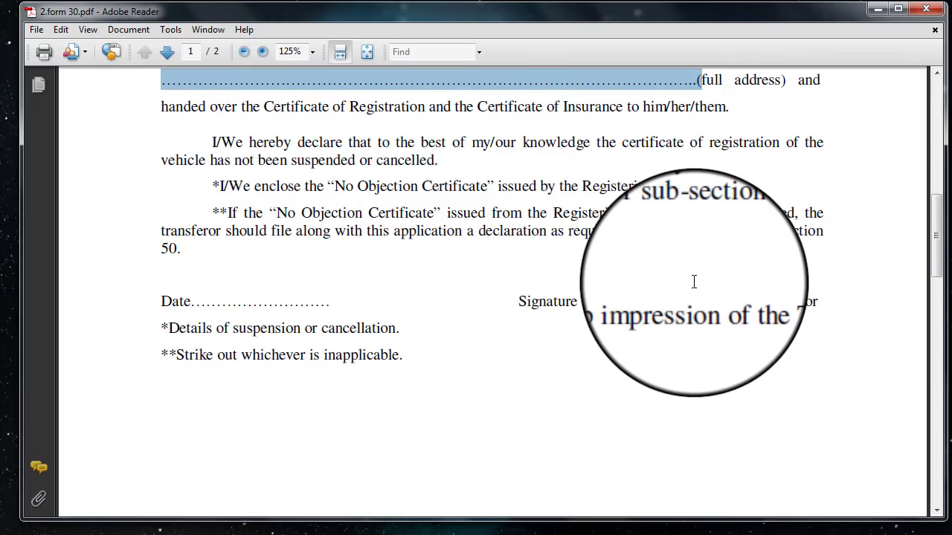
scroll(195, 276, down, 5)
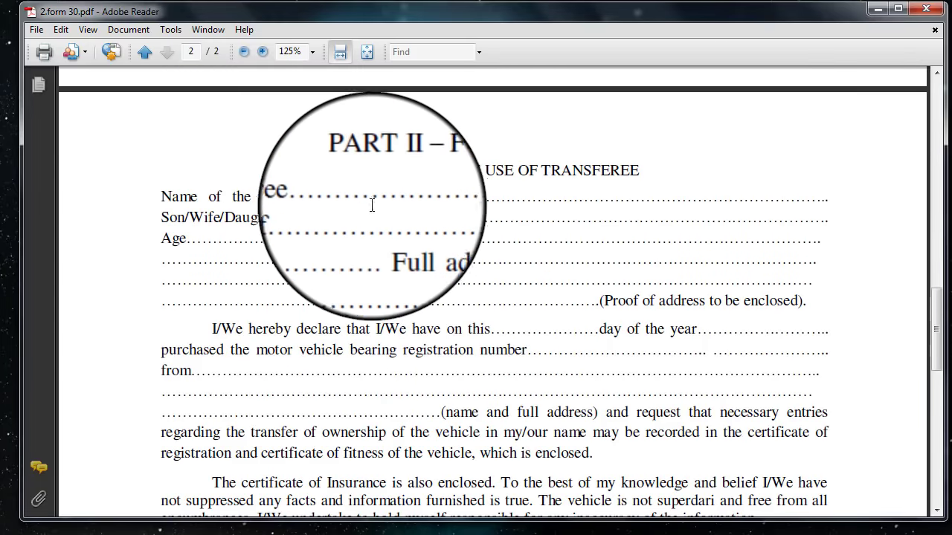
Mark Part II's transferee name, parentage and age blanks, then the remaining blanks further down.
drag(346, 200, 744, 197)
drag(328, 218, 671, 219)
drag(203, 238, 751, 287)
scroll(523, 276, down, 2)
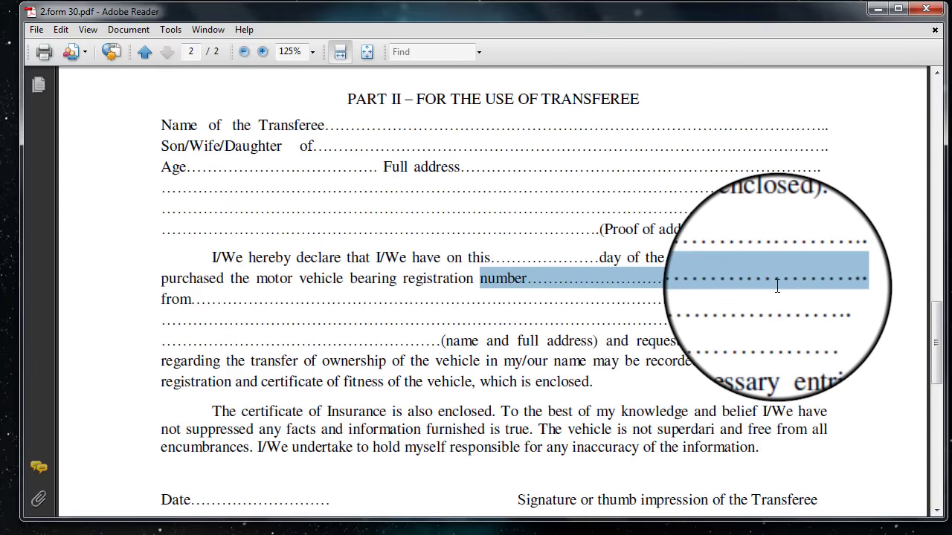
scroll(716, 283, down, 1)
drag(220, 265, 402, 304)
scroll(287, 330, down, 4)
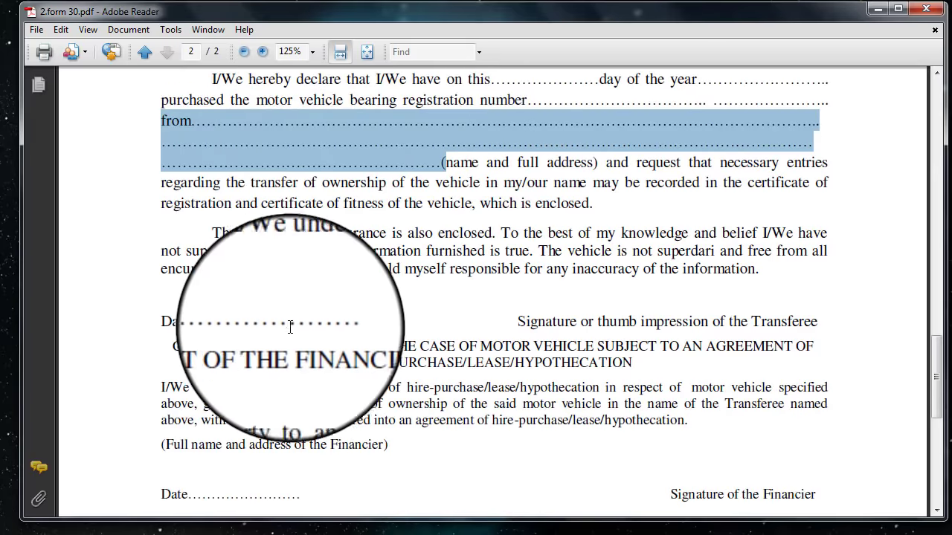
drag(205, 321, 317, 322)
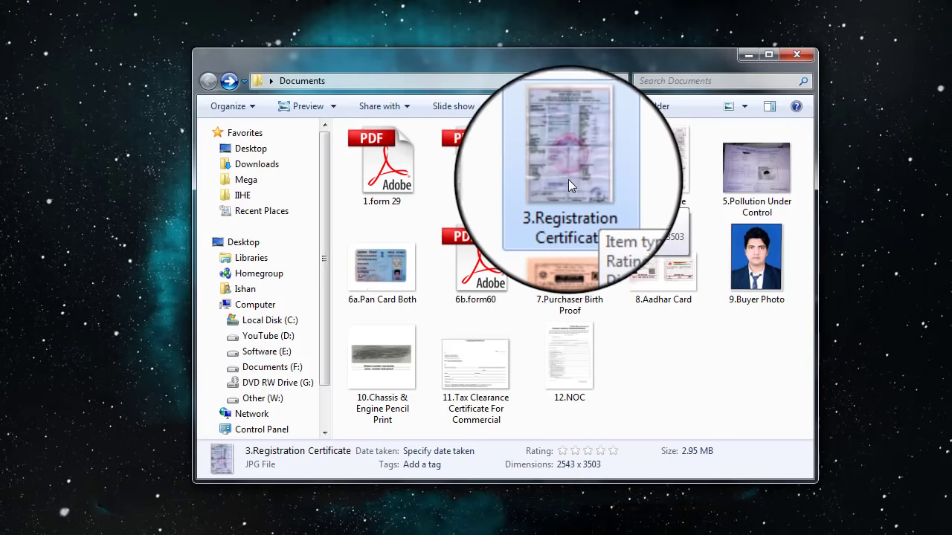
View and close the 3.Registration Certificate and 4.Insurance Policy images.
double_click(569, 170)
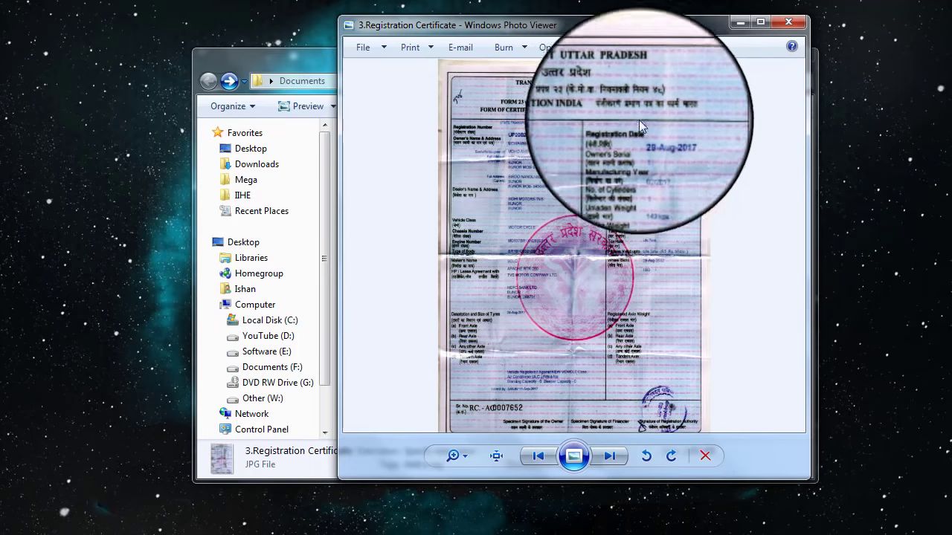
click(789, 21)
click(656, 177)
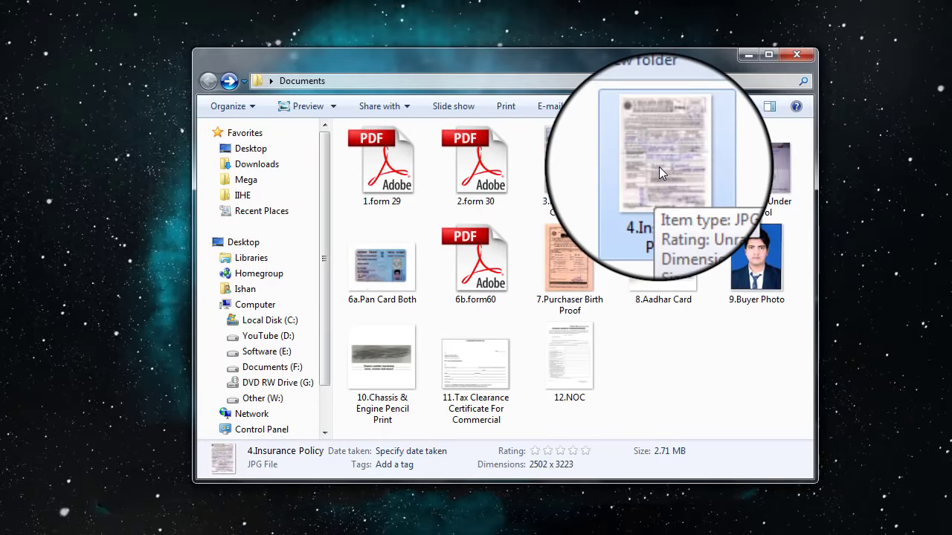
double_click(659, 166)
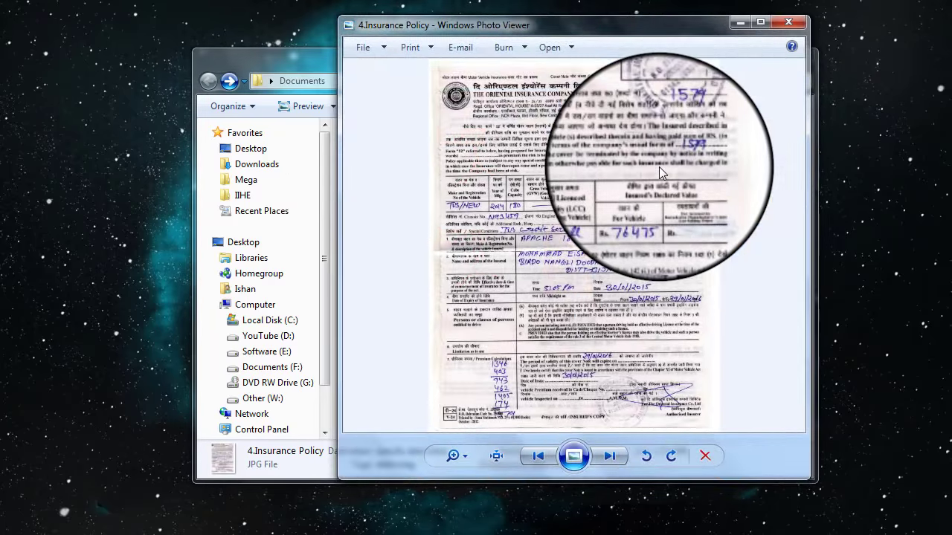
key(alt+F4)
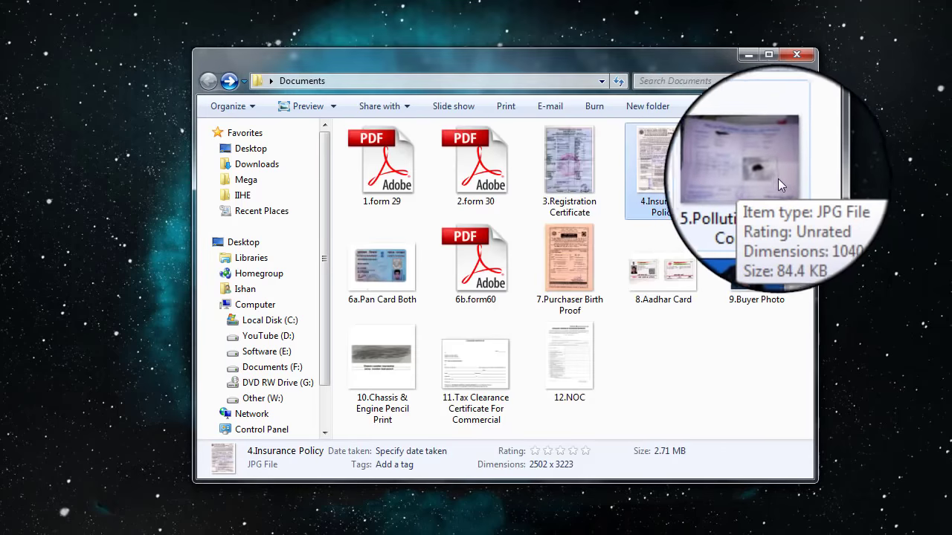
View the enlarged 5.Pollution Under Control certificate, close it and select the Pan Card Both image.
double_click(760, 173)
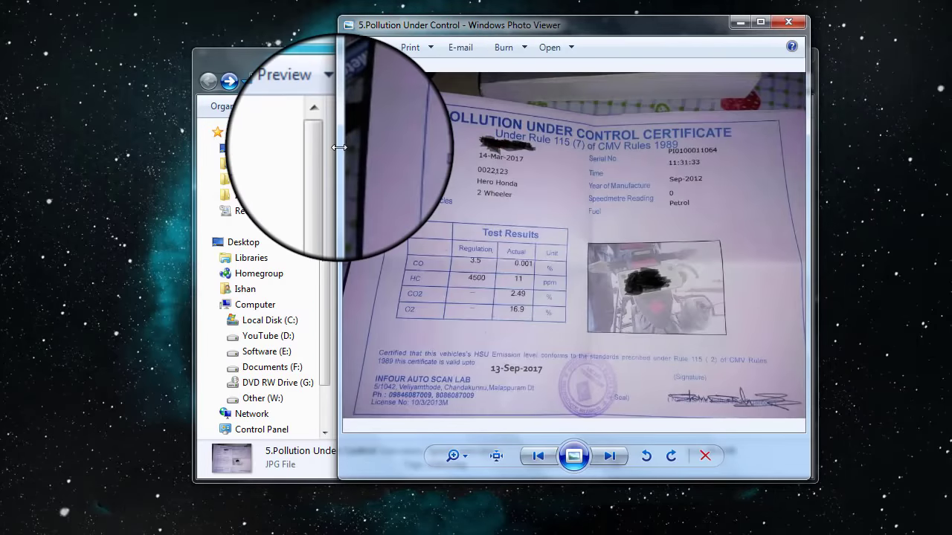
drag(339, 149, 125, 192)
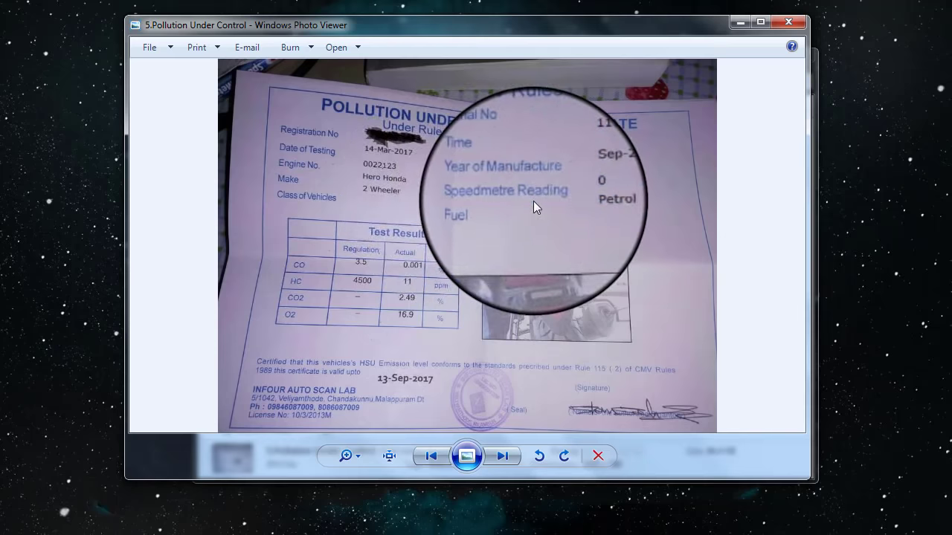
key(alt+F4)
click(385, 278)
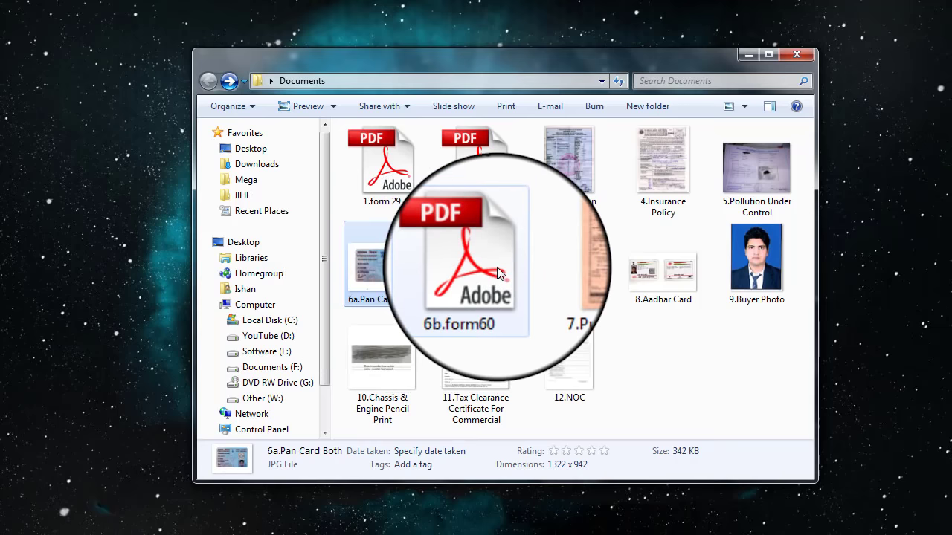
double_click(497, 274)
key(alt+F4)
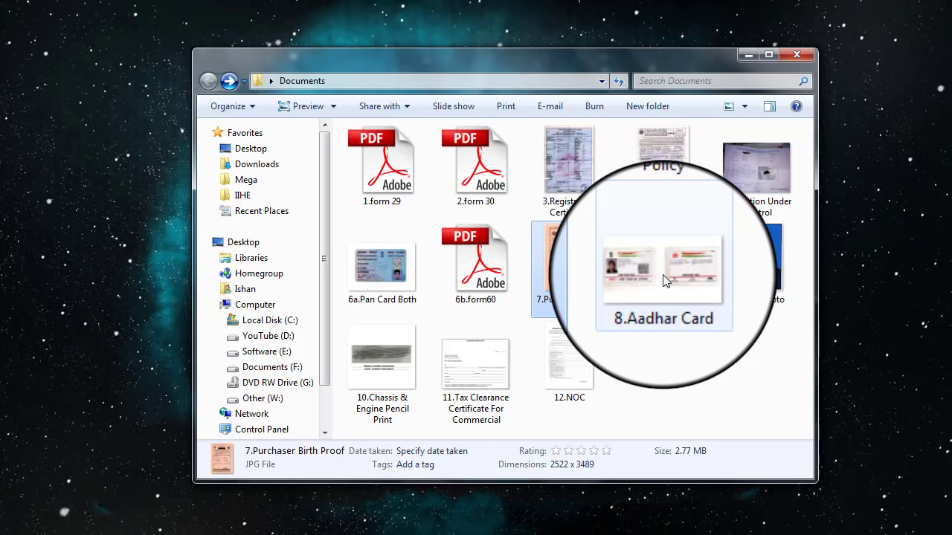
click(666, 279)
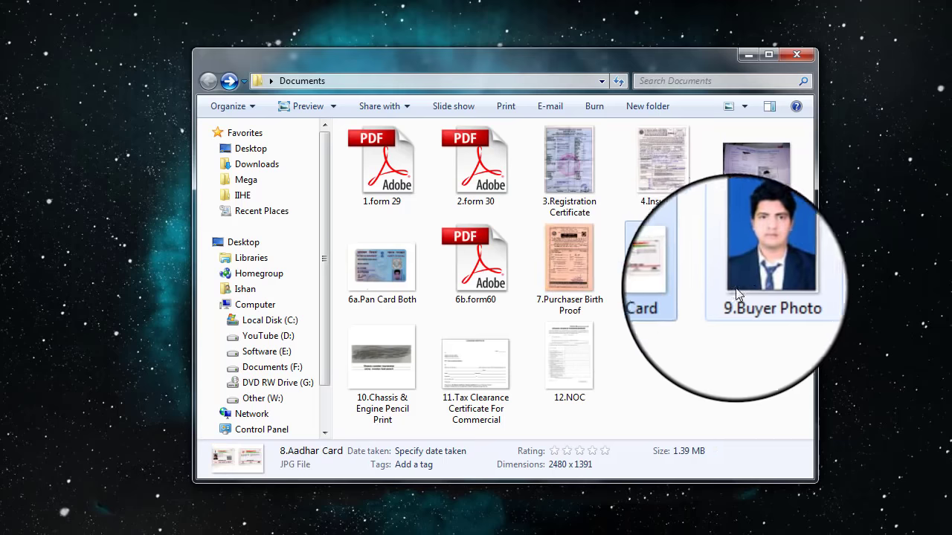
click(749, 273)
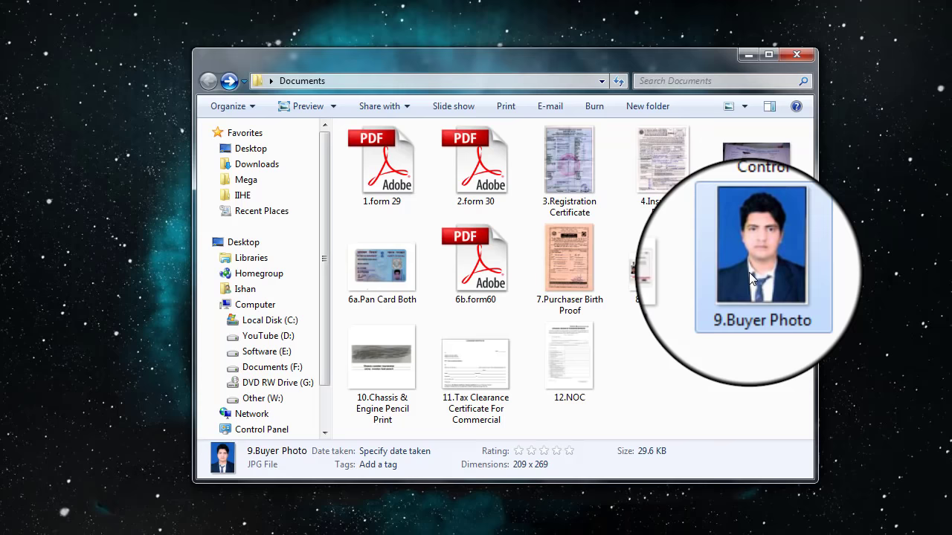
click(382, 364)
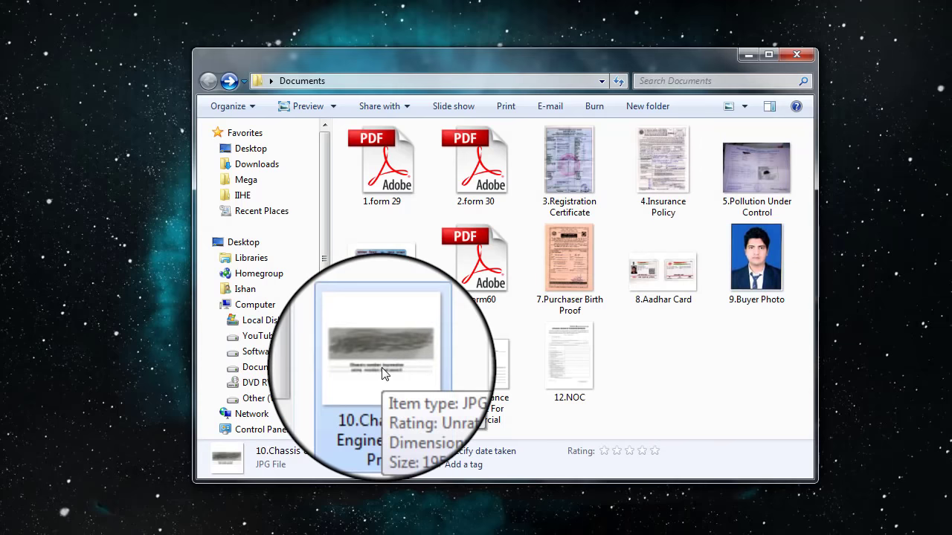
double_click(403, 356)
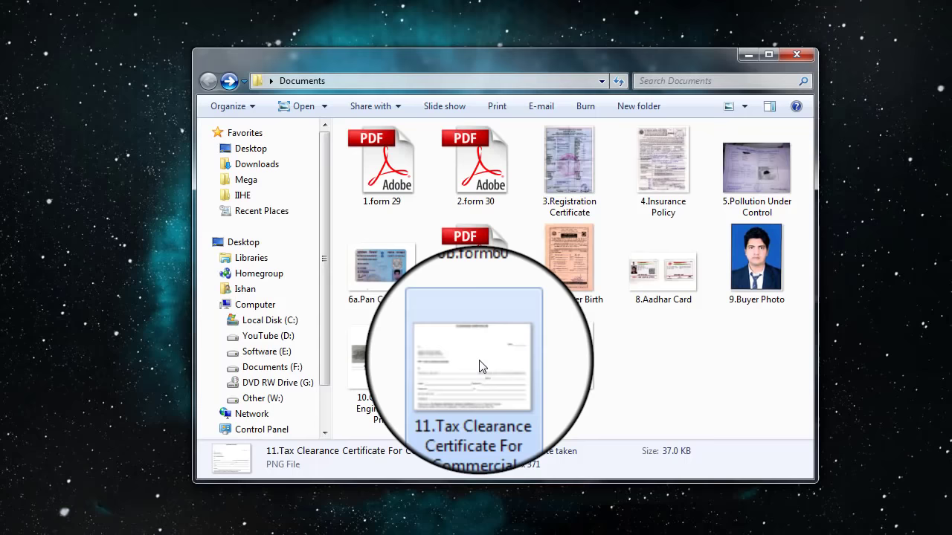
View the 11.Tax Clearance and 12.NOC images, then open Vahan vehicle registration on parivahan.gov.in.
double_click(479, 365)
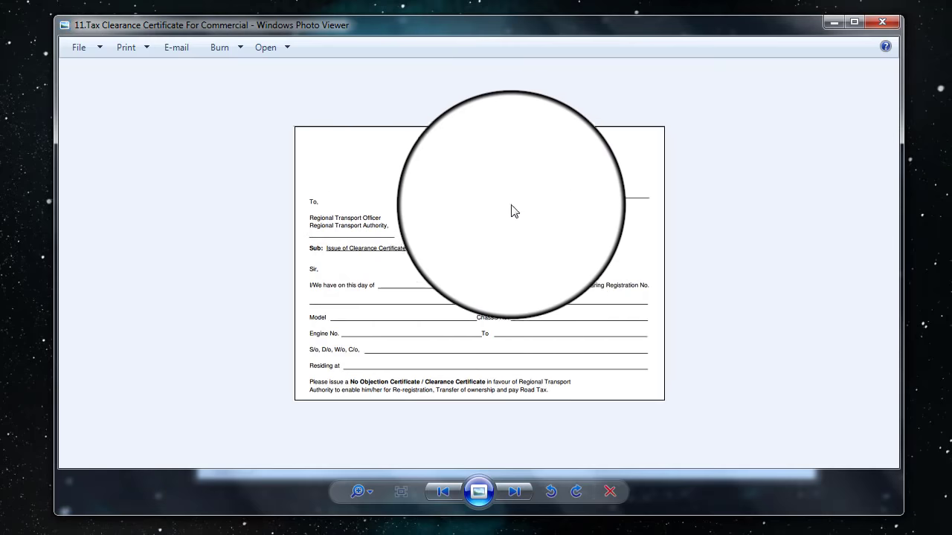
key(Escape)
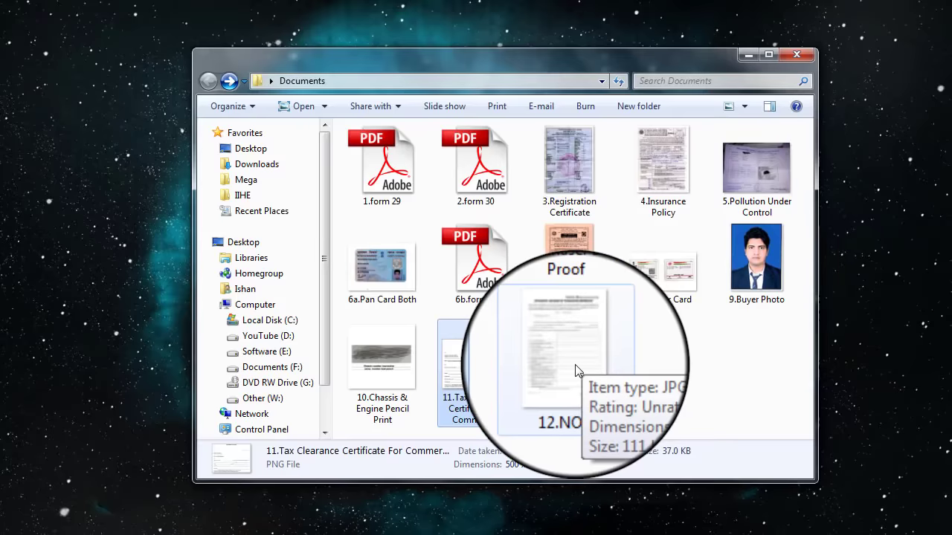
double_click(576, 370)
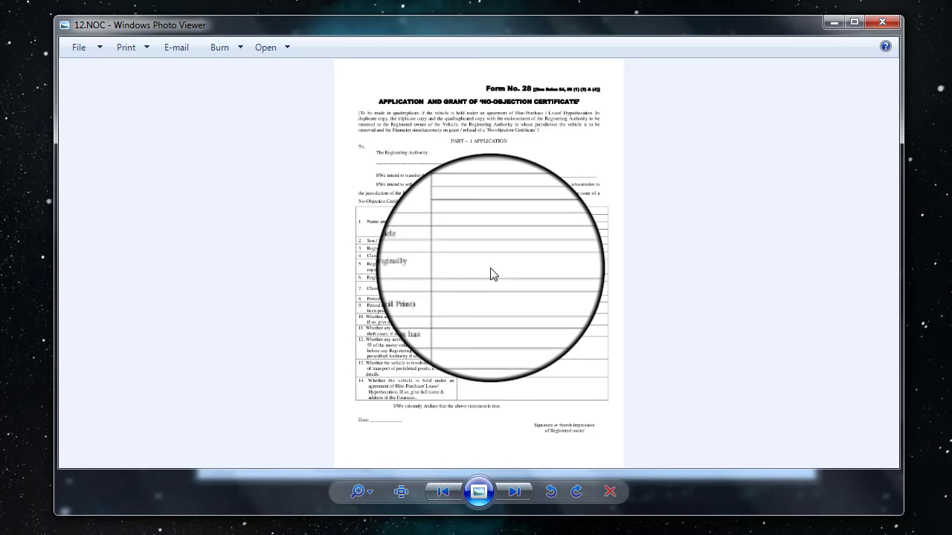
key(alt+F4)
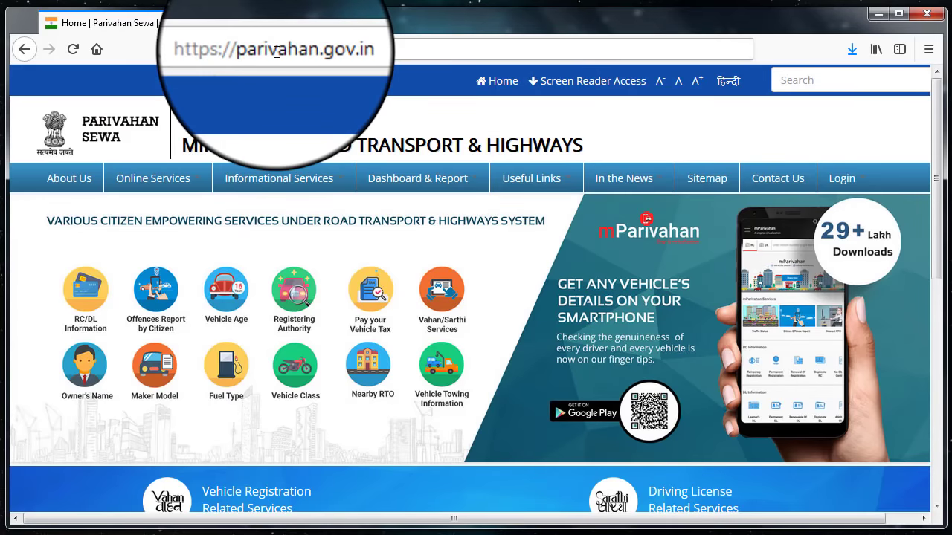
scroll(410, 314, down, 5)
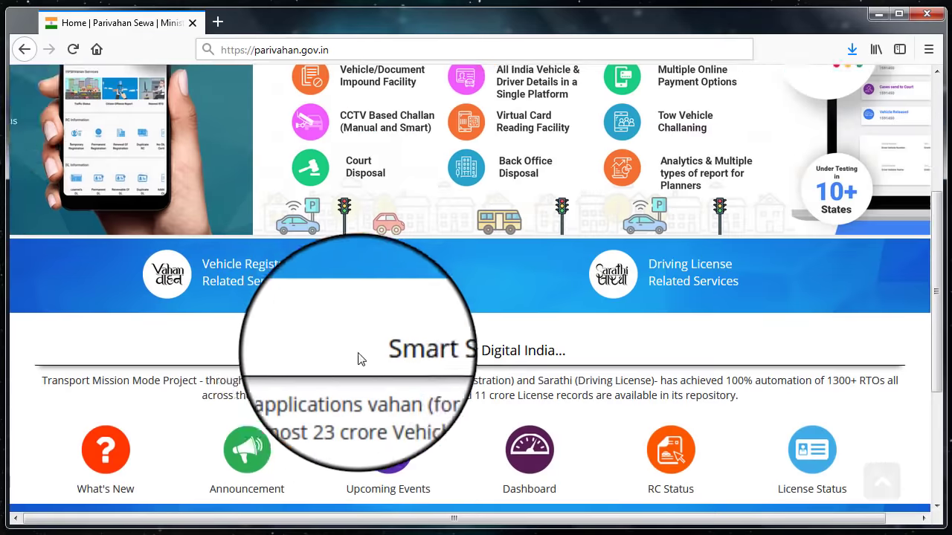
click(233, 277)
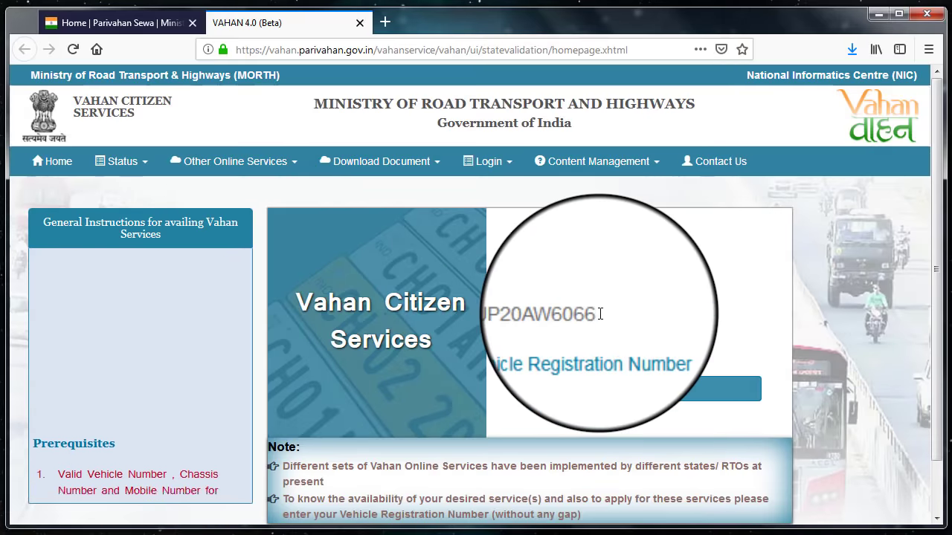
Proceed to state services and choose the online Transfer of Ownership application.
click(646, 395)
click(171, 162)
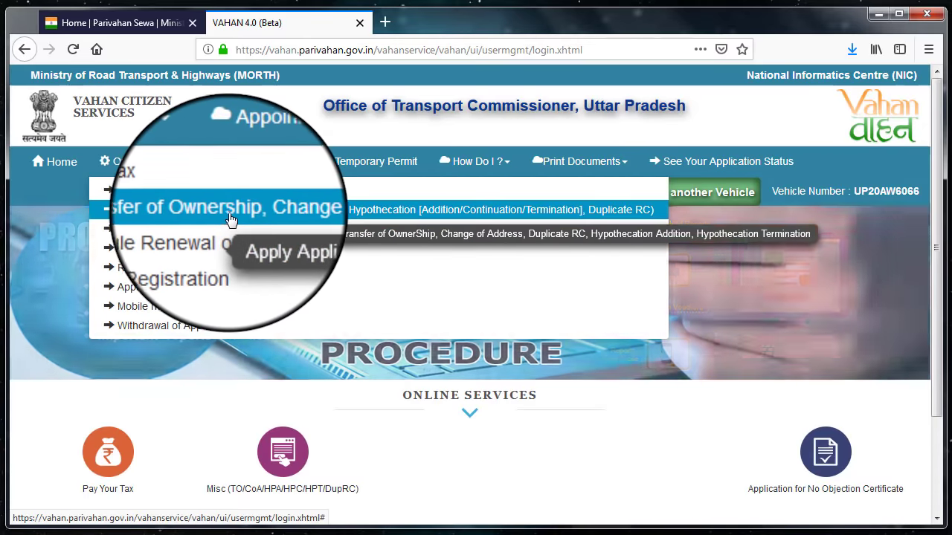
click(283, 466)
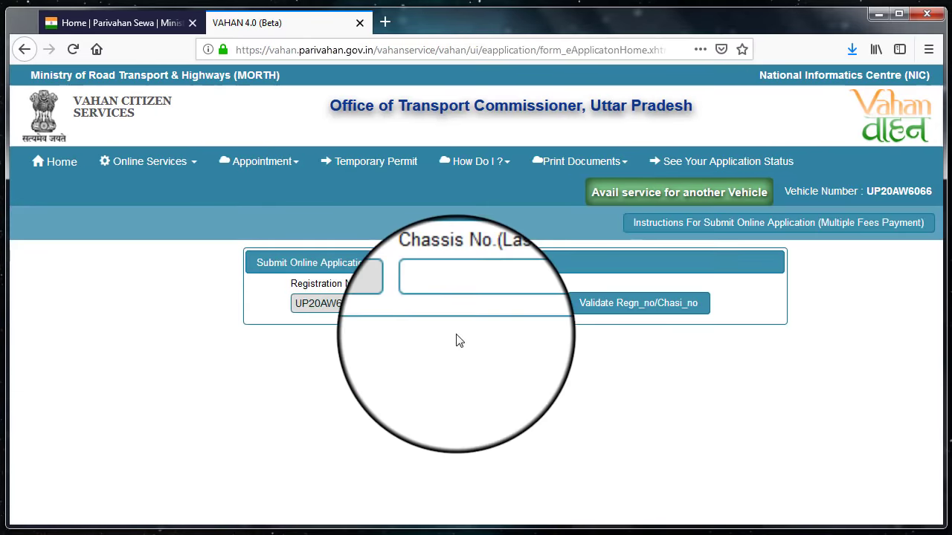
click(491, 307)
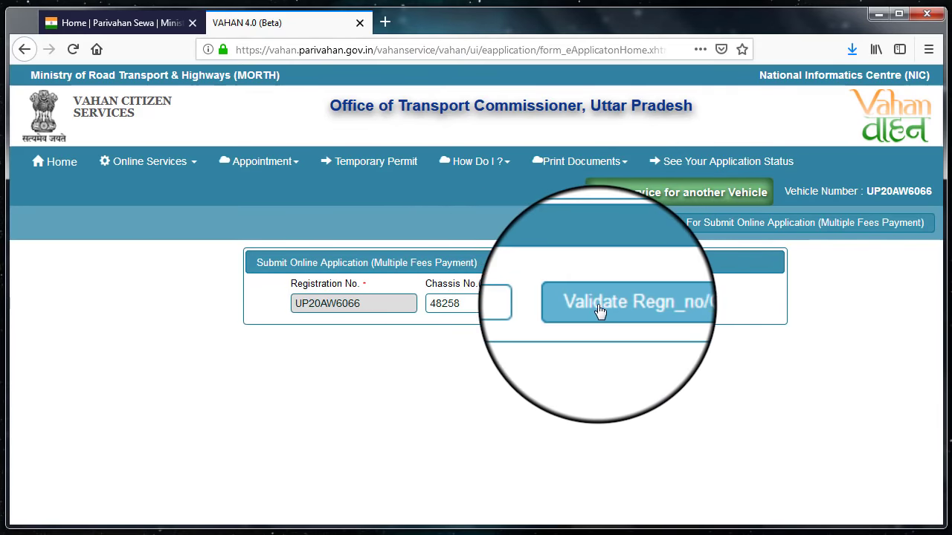
click(615, 304)
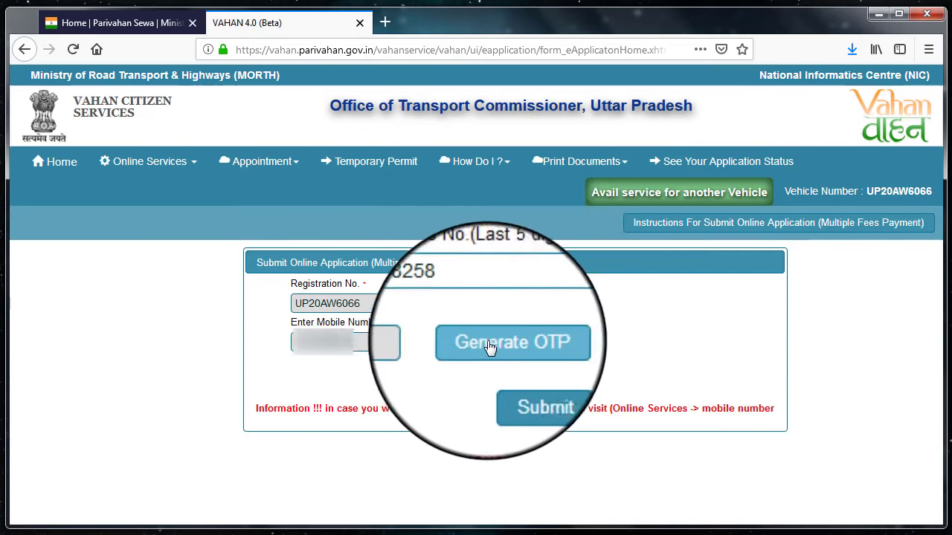
click(488, 343)
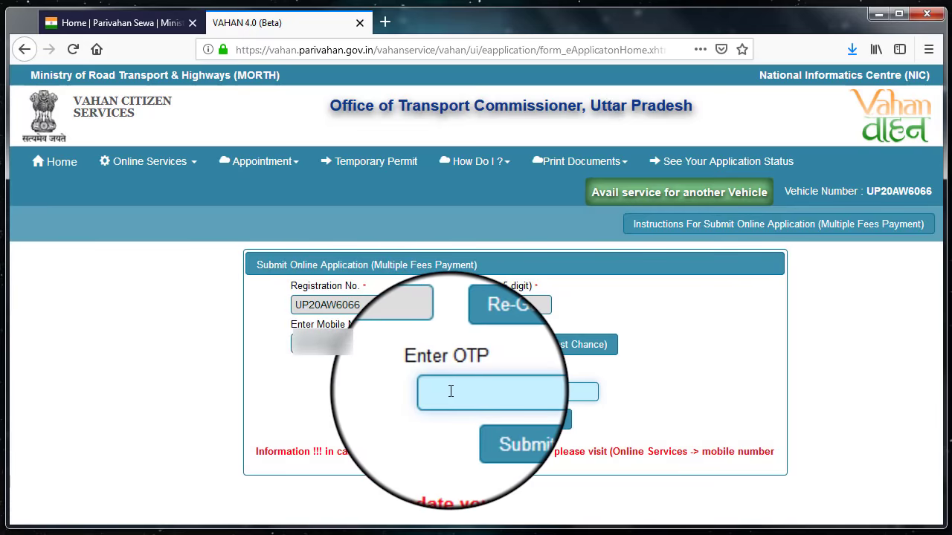
click(489, 422)
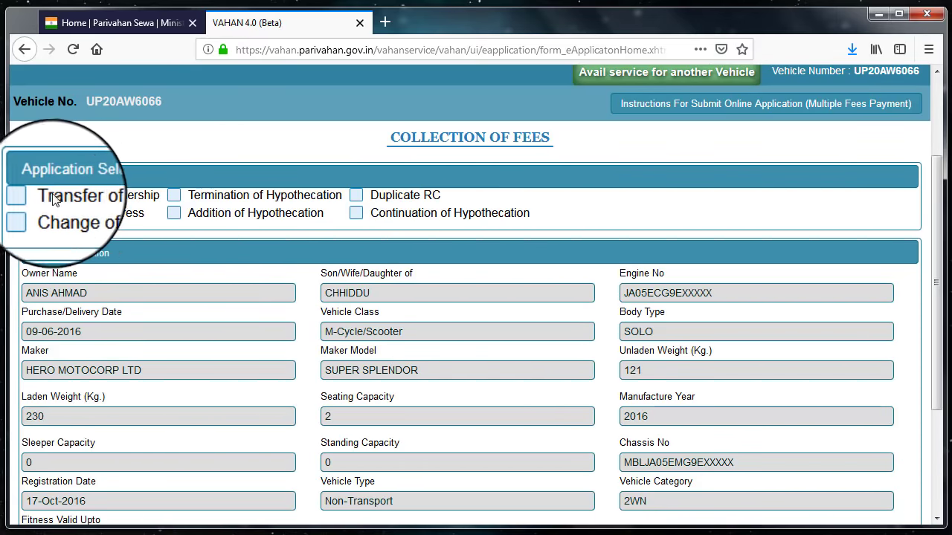
Choose the Transfer of Ownership application and set the purpose to SALE.
click(28, 196)
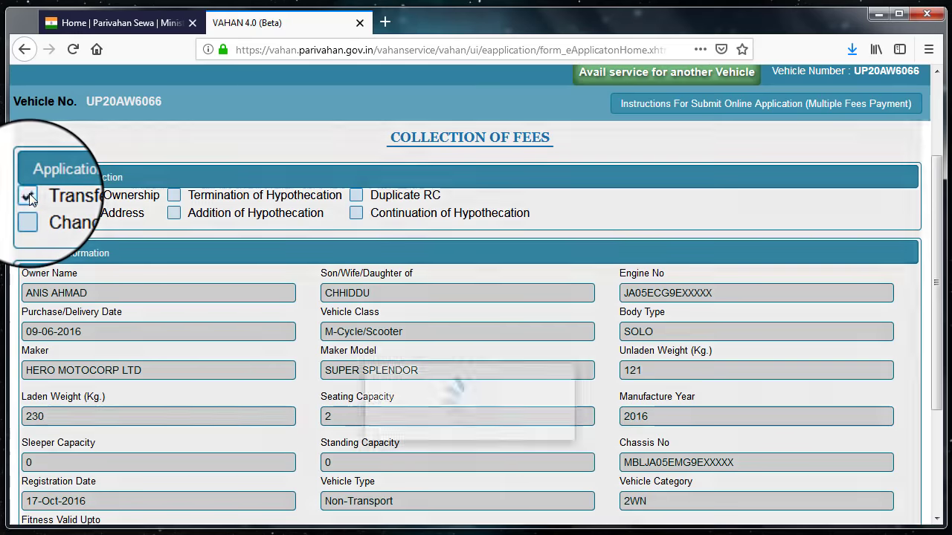
scroll(356, 171, down, 3)
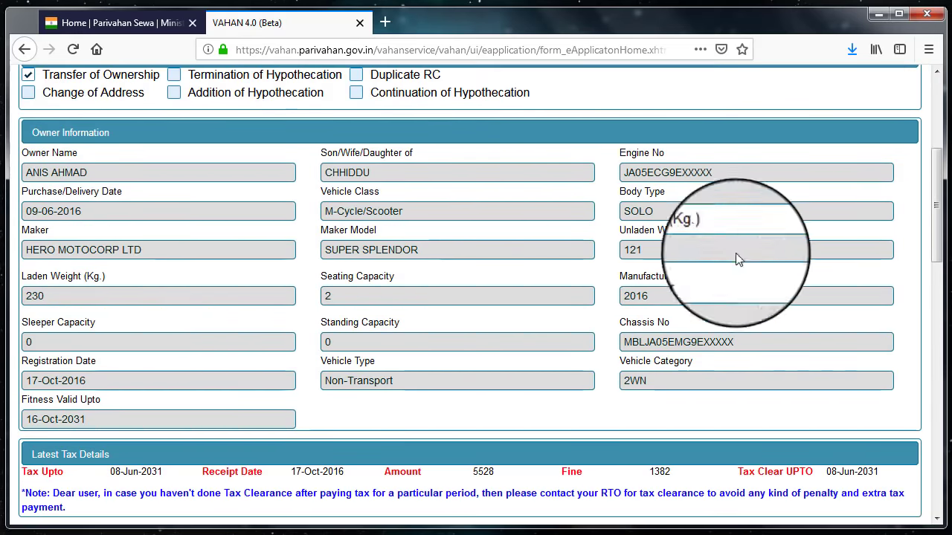
scroll(42, 122, down, 5)
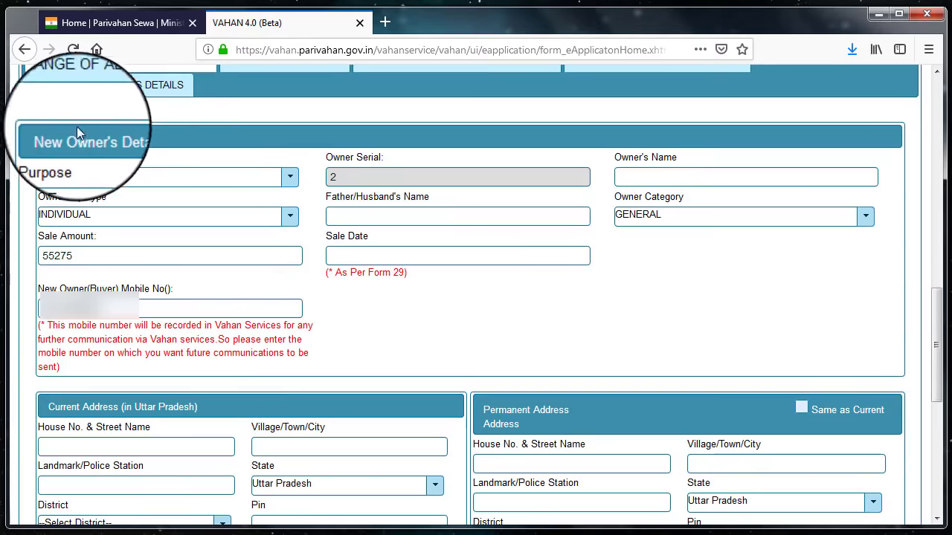
click(121, 184)
click(97, 236)
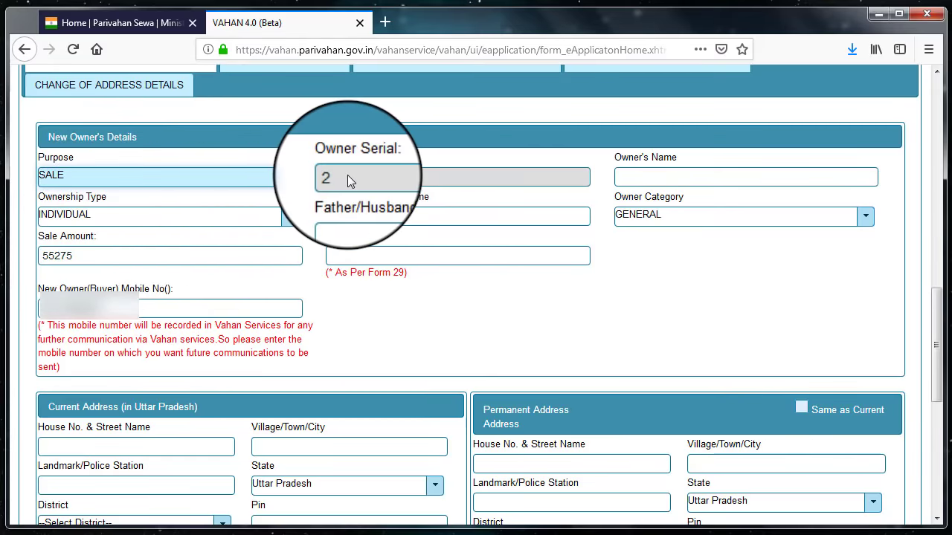
Enter the new owner's name and father's name, keeping the GENERAL category.
click(658, 179)
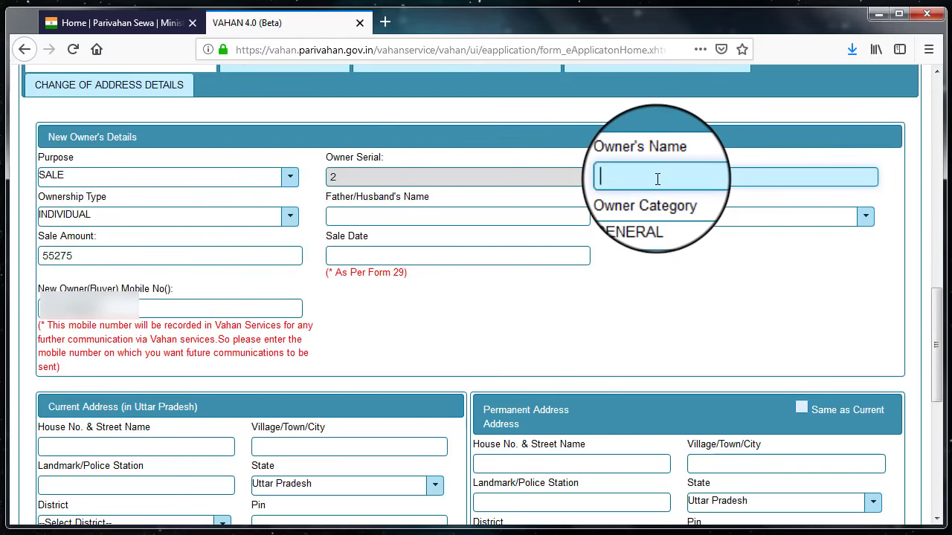
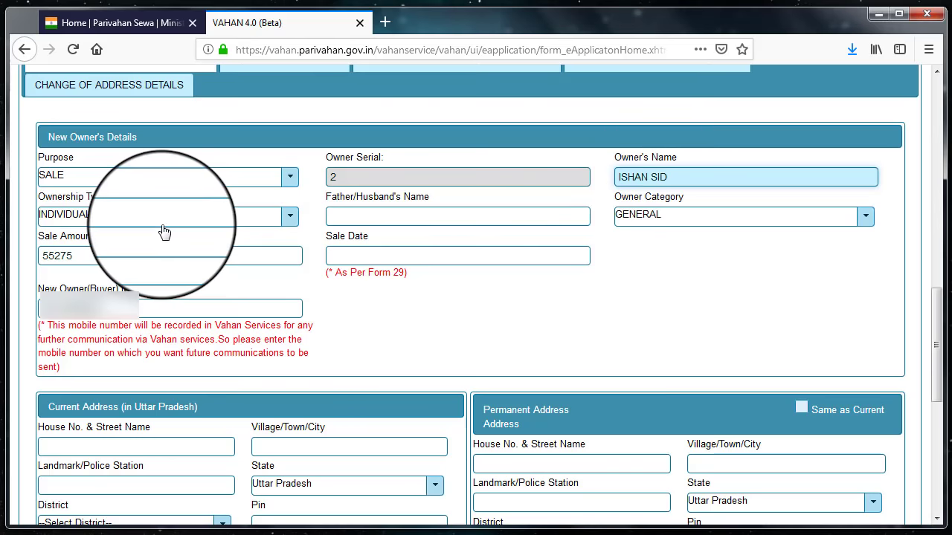
click(357, 219)
text(FATHER NAME)
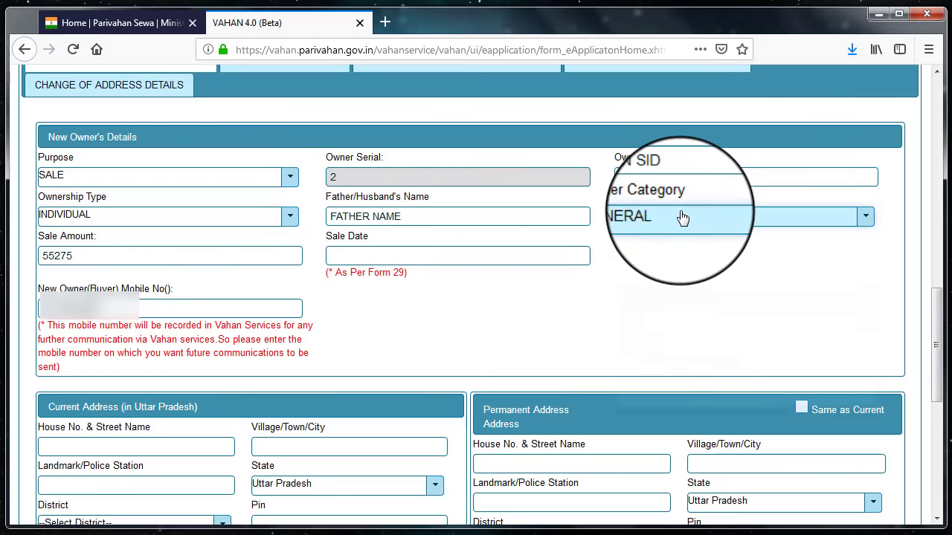
click(680, 215)
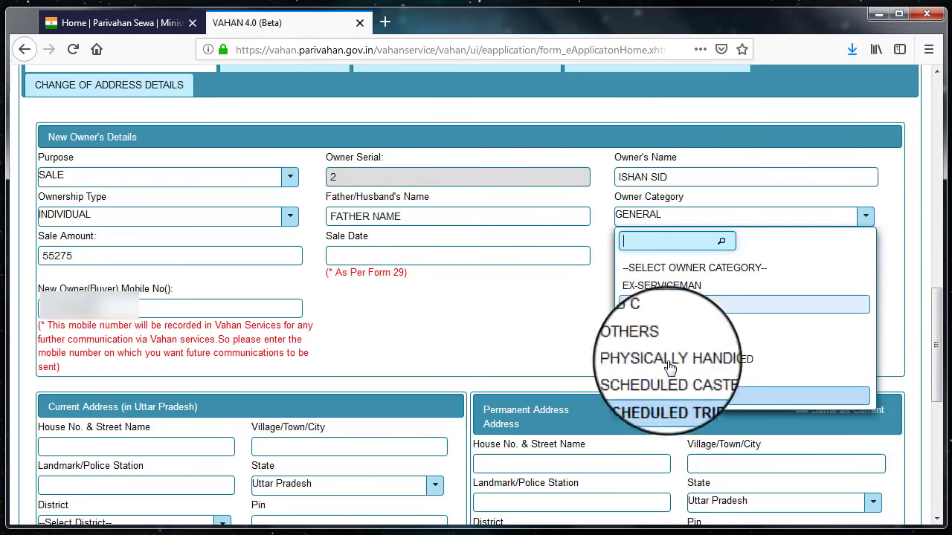
key(Escape)
Enter sale amount 55275 and sale date 24-Jan-2019.
click(82, 258)
text(55275)
double_click(81, 257)
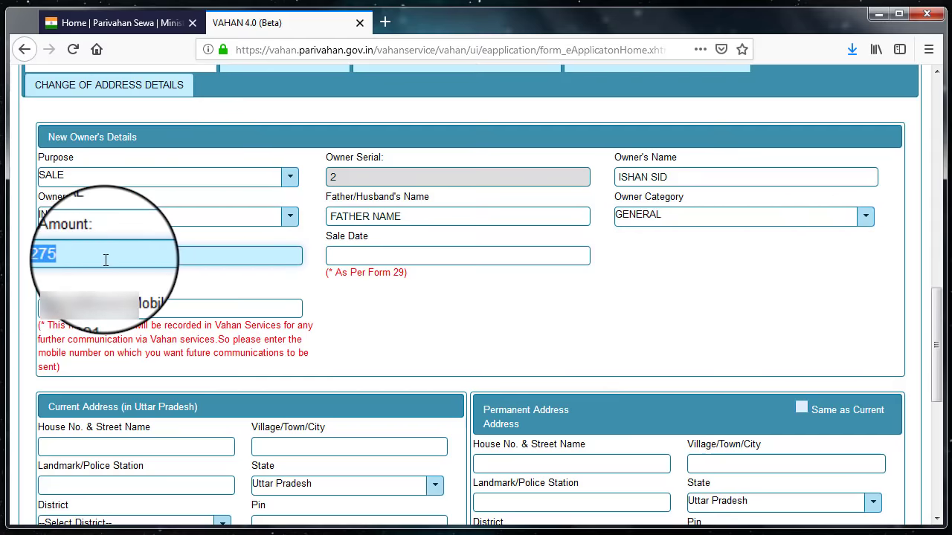
click(363, 258)
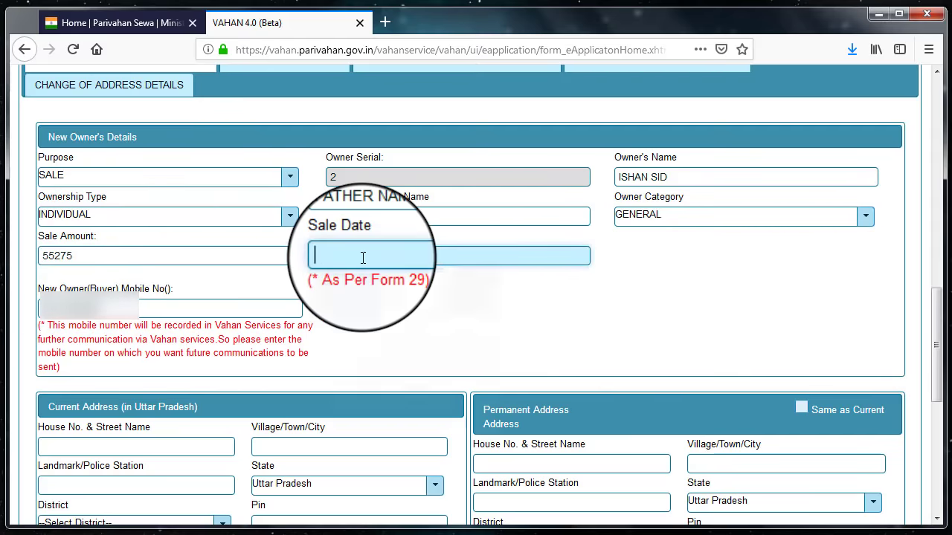
text(24-Jan-2019)
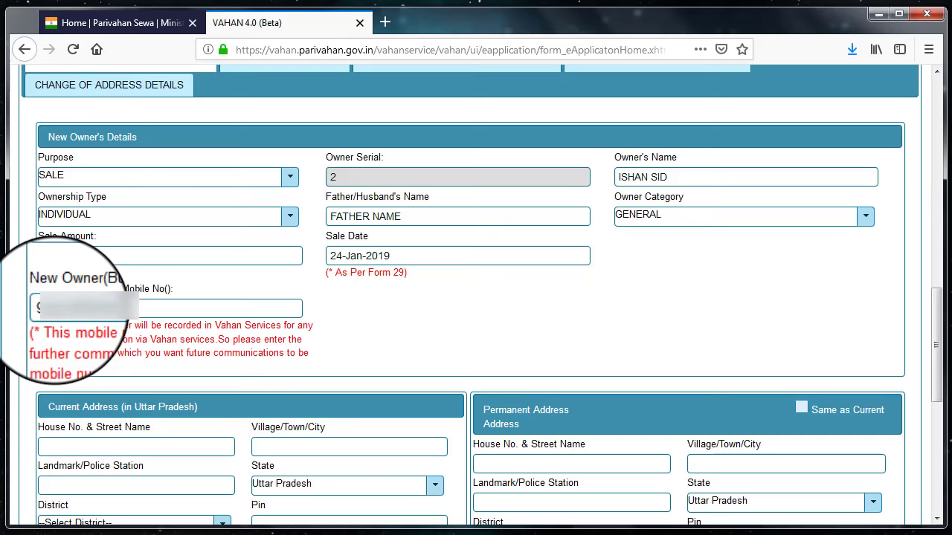
scroll(65, 310, down, 3)
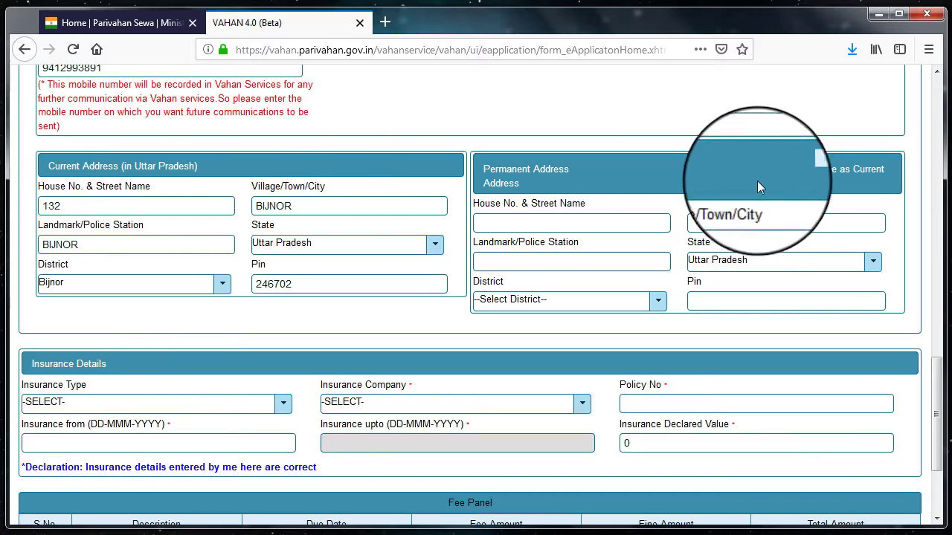
Copy the current address to permanent, and pick THEFT AND THIRD PARTY insurance from AARVI GENERAL INS.
click(801, 167)
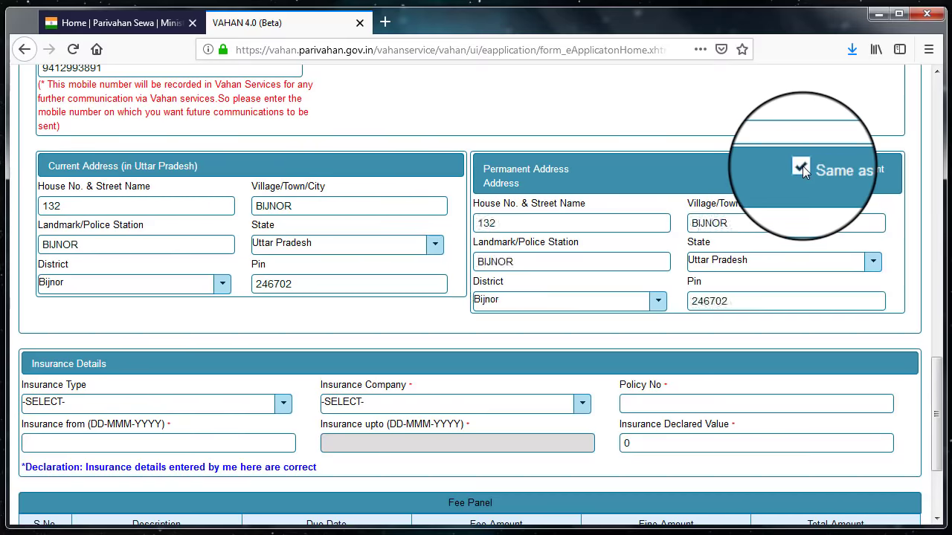
scroll(154, 273, down, 2)
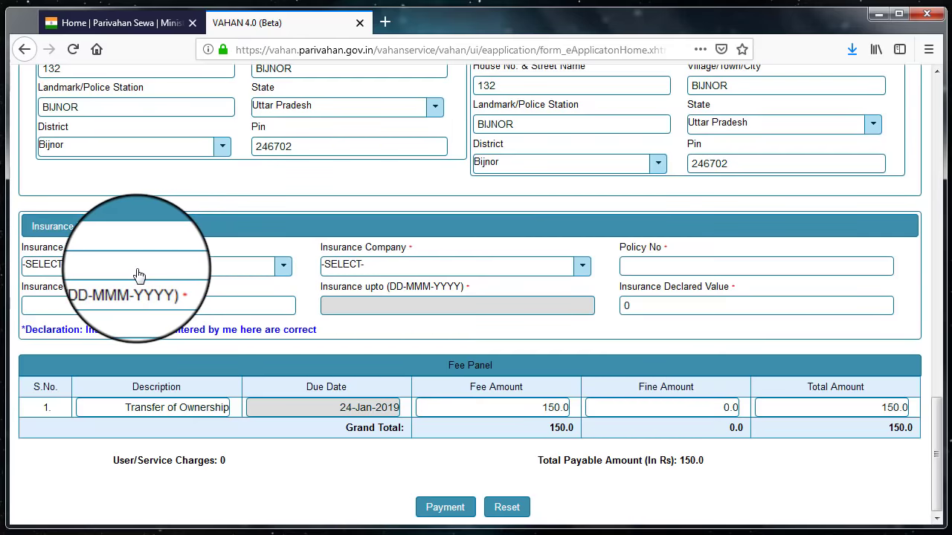
click(139, 275)
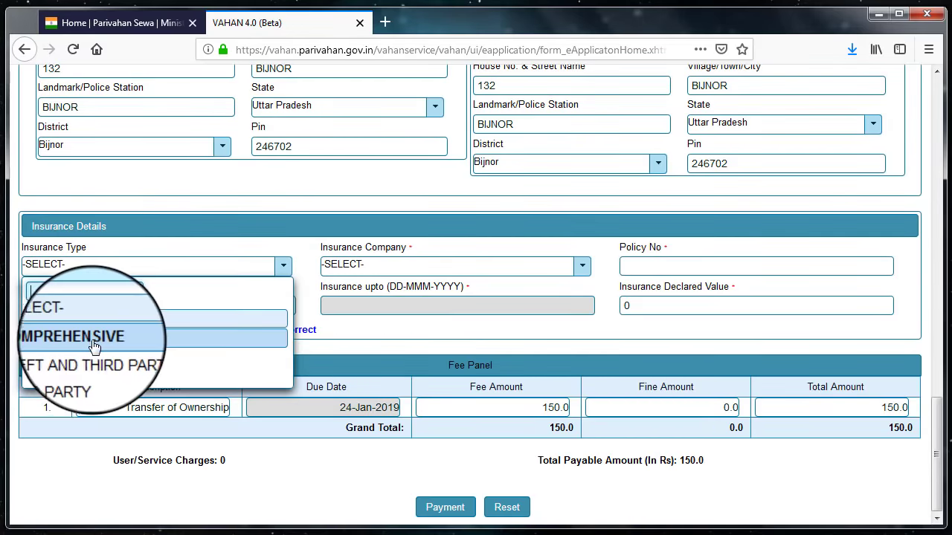
click(153, 357)
click(397, 268)
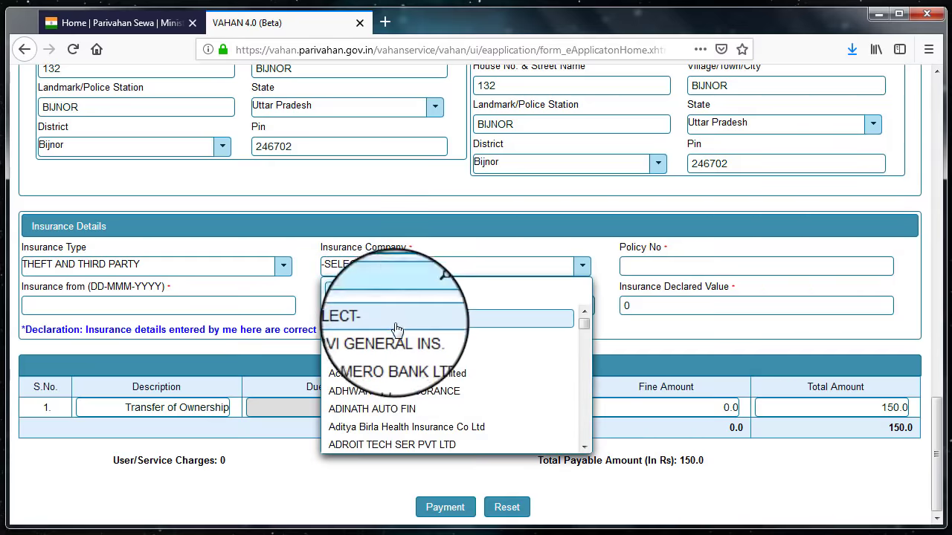
click(420, 342)
Enter the insurance policy number and set the insurance start date to 01-Jan-2019.
click(656, 266)
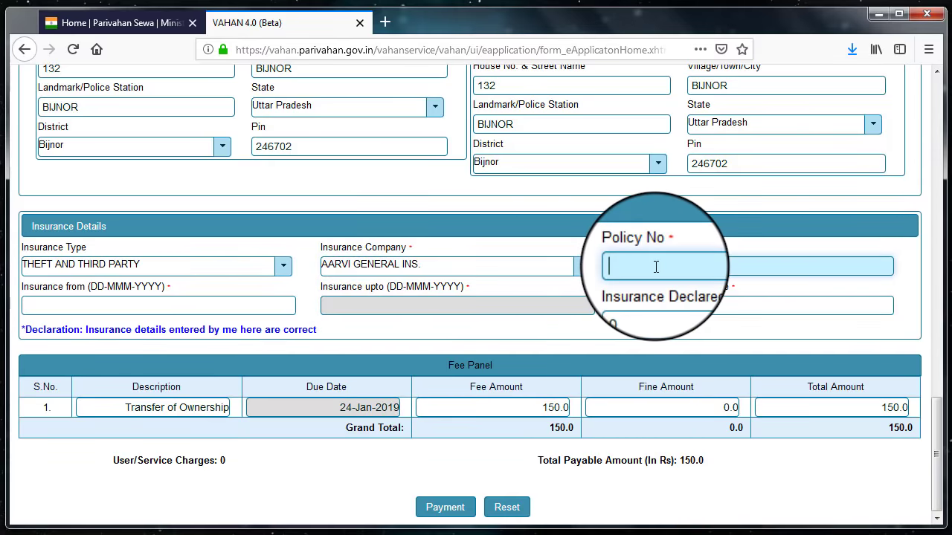
click(127, 306)
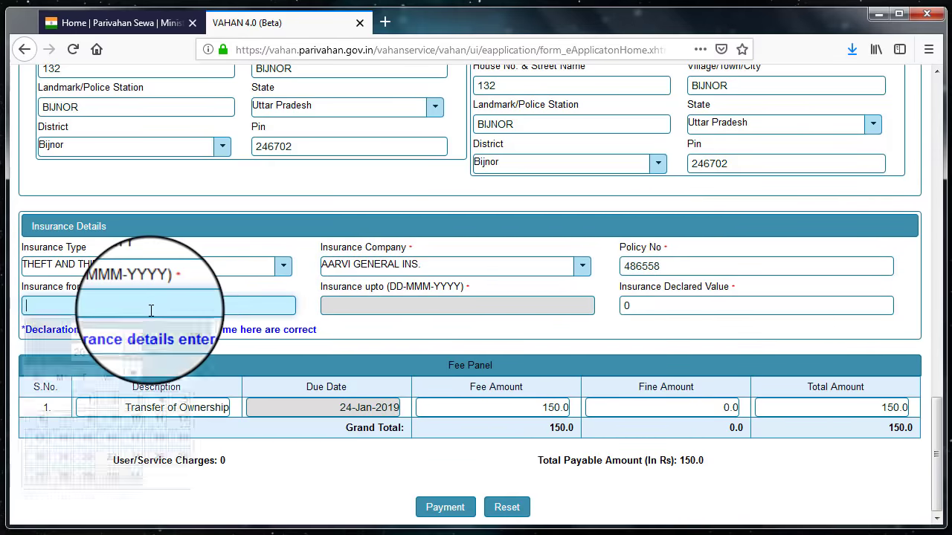
click(89, 400)
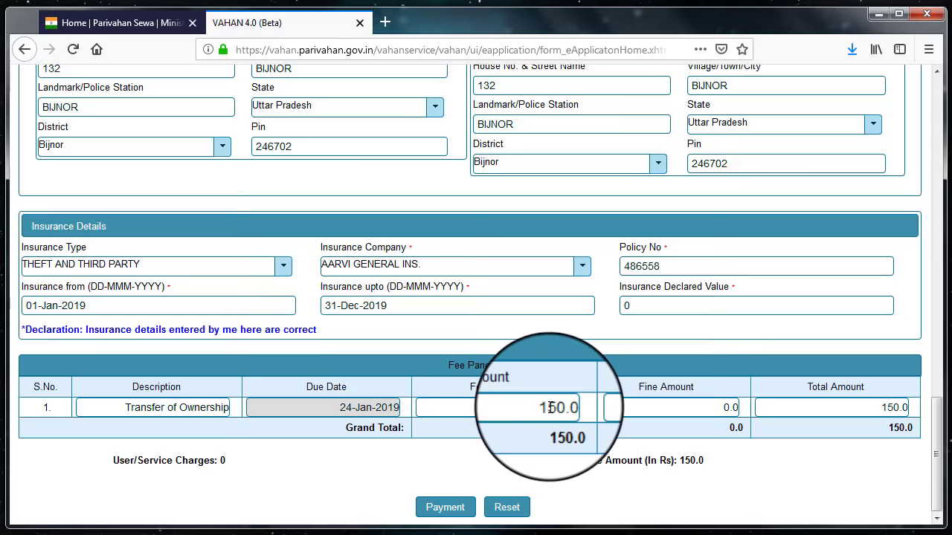
Start payment of the 150 fee from the Fee Panel and confirm the fee collection details.
scroll(555, 424, up, 20)
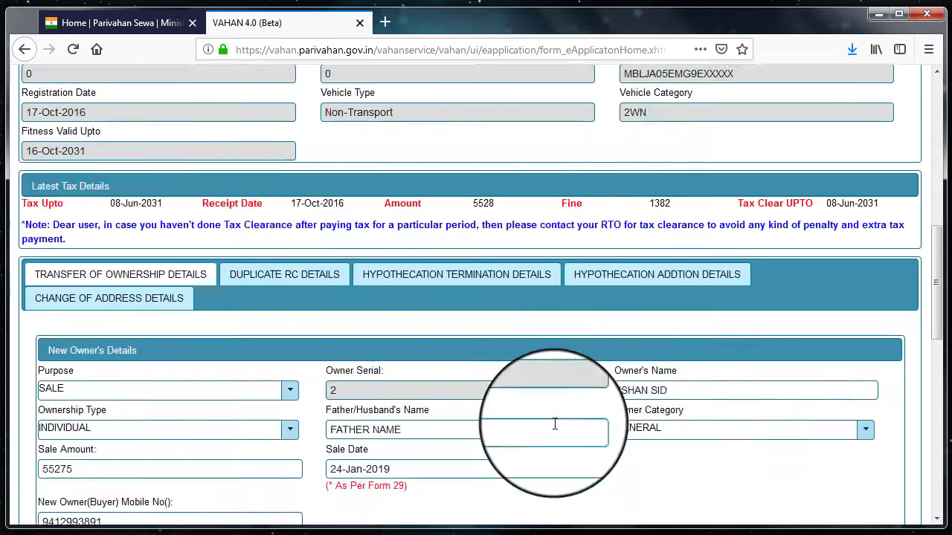
scroll(556, 314, down, 20)
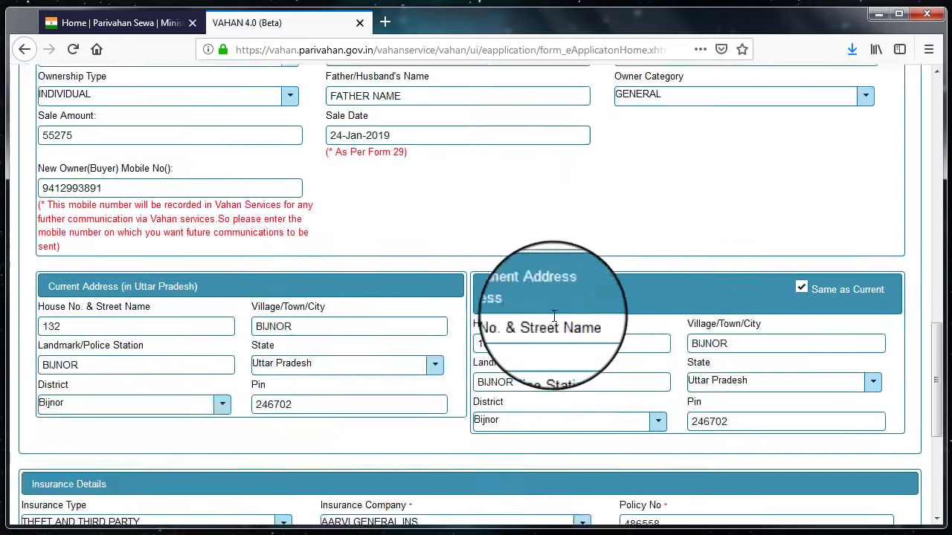
click(452, 499)
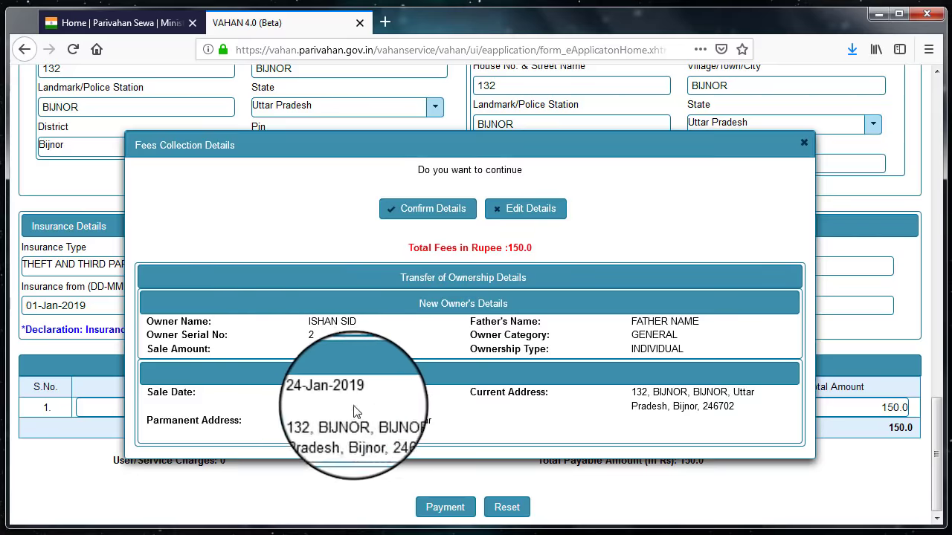
click(430, 211)
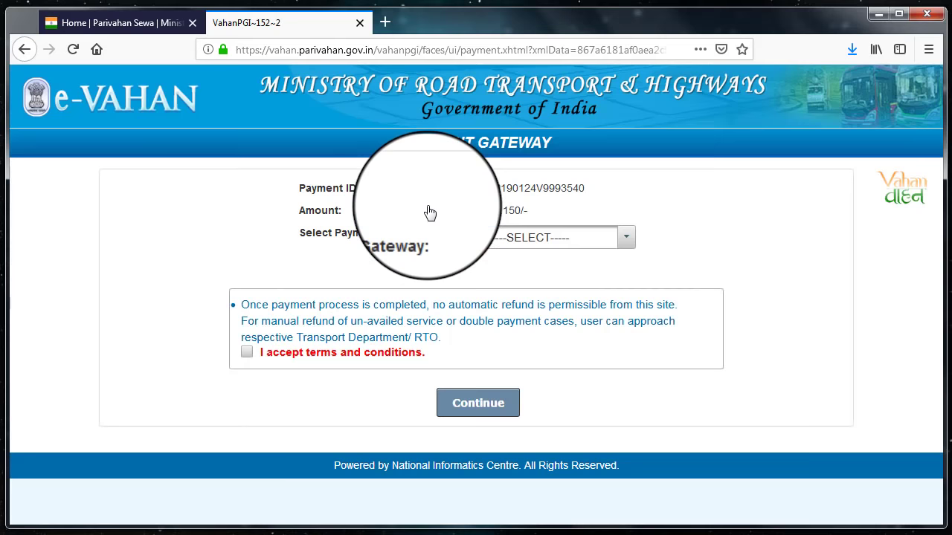
Pick SBI as payment gateway, accept the terms and continue to State Bank's payment page.
click(534, 239)
click(513, 269)
click(247, 353)
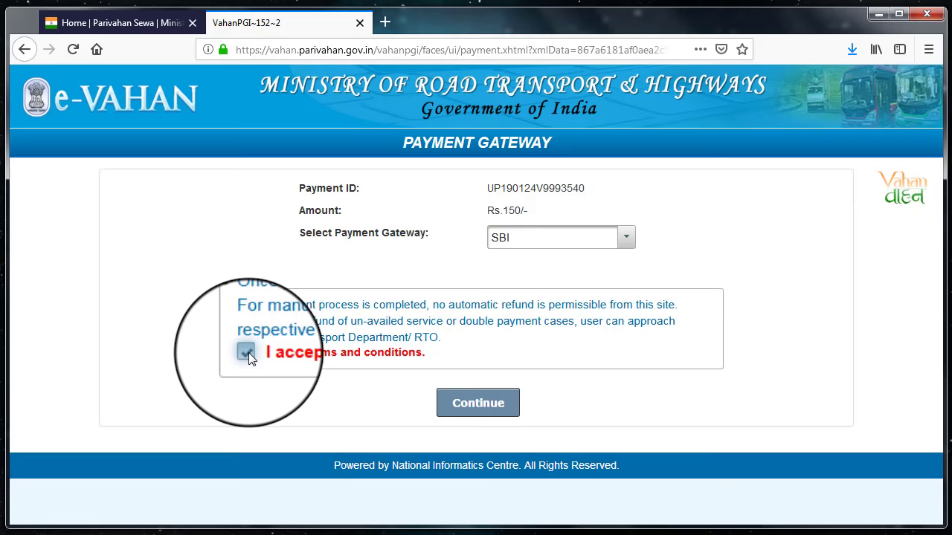
click(488, 402)
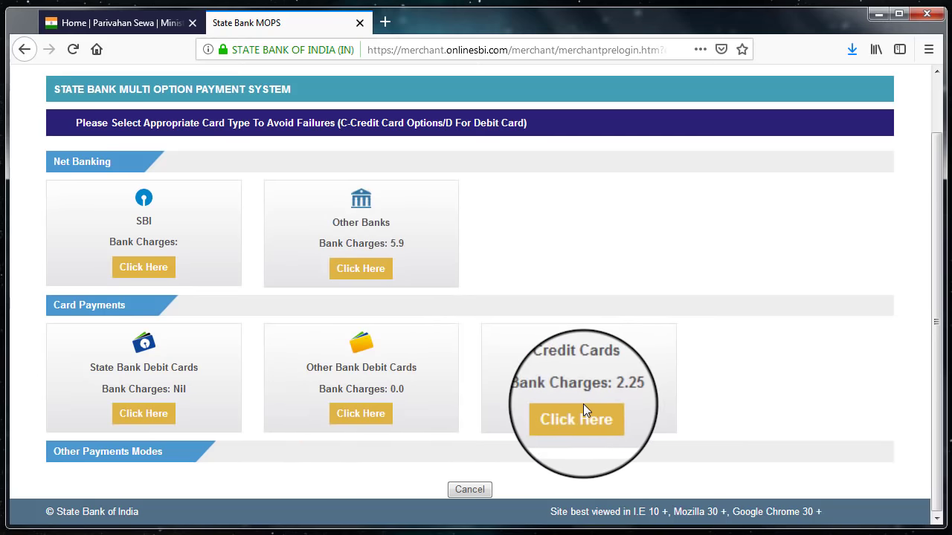
Choose Other Bank Debit Cards, confirm the Rs 150 transport payment, and select Debit Card payment.
click(363, 417)
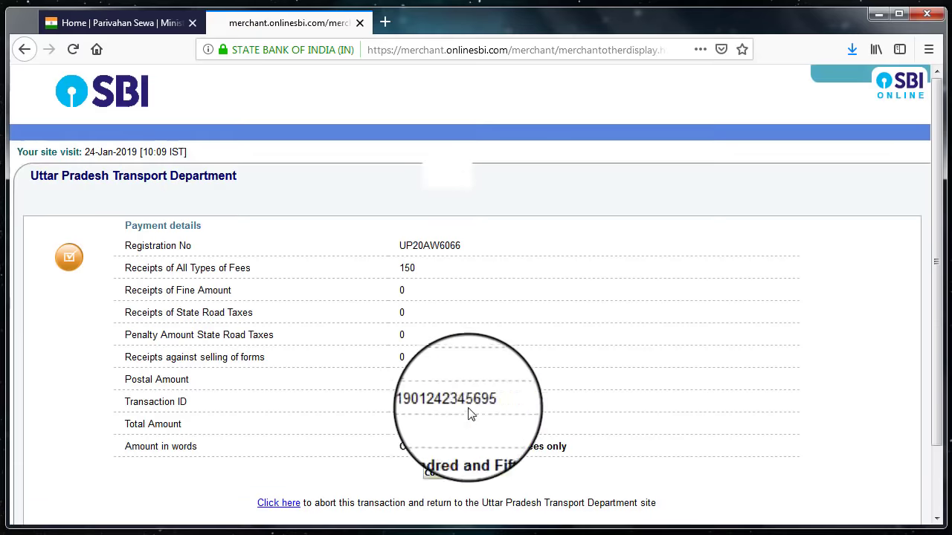
click(454, 475)
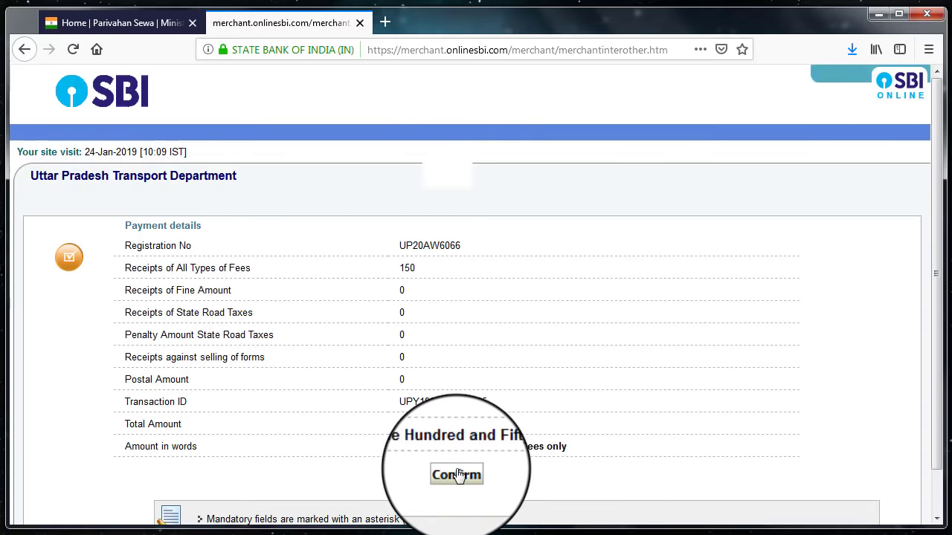
click(458, 475)
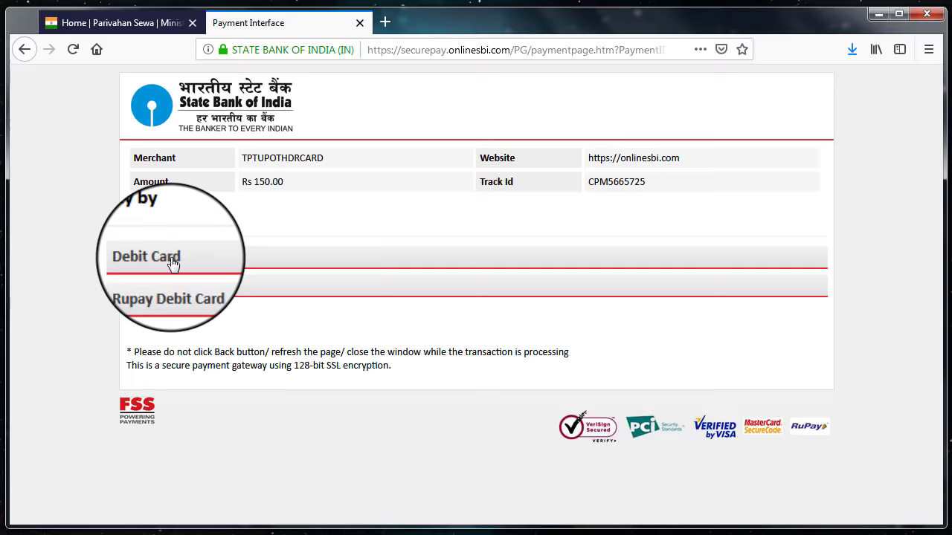
click(171, 262)
click(329, 291)
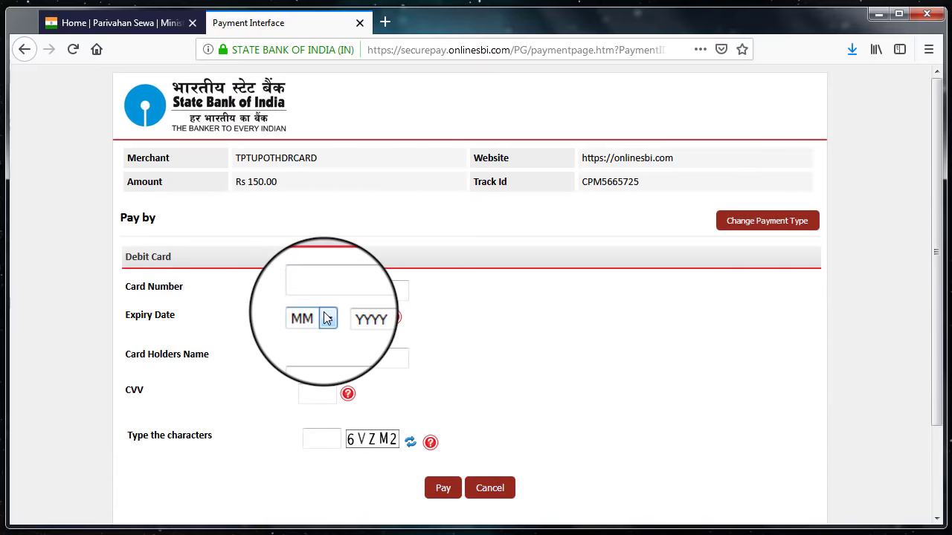